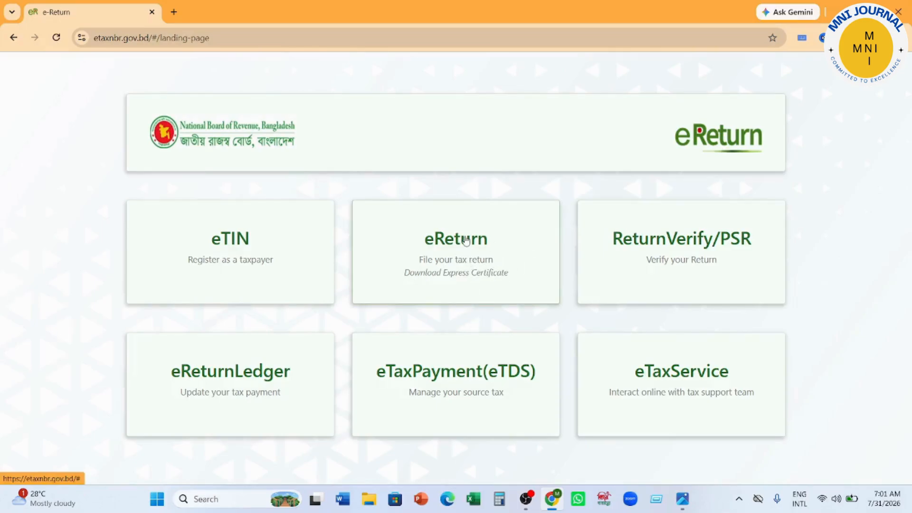
- Open the eReturn service as an already registered taxpayer and go to the TIN and password fields of the sign-in form
click(470, 238)
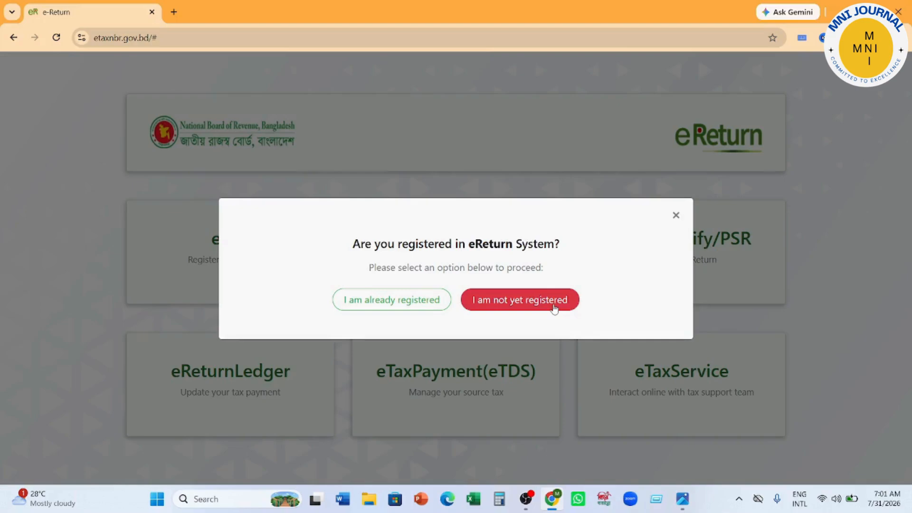
click(415, 310)
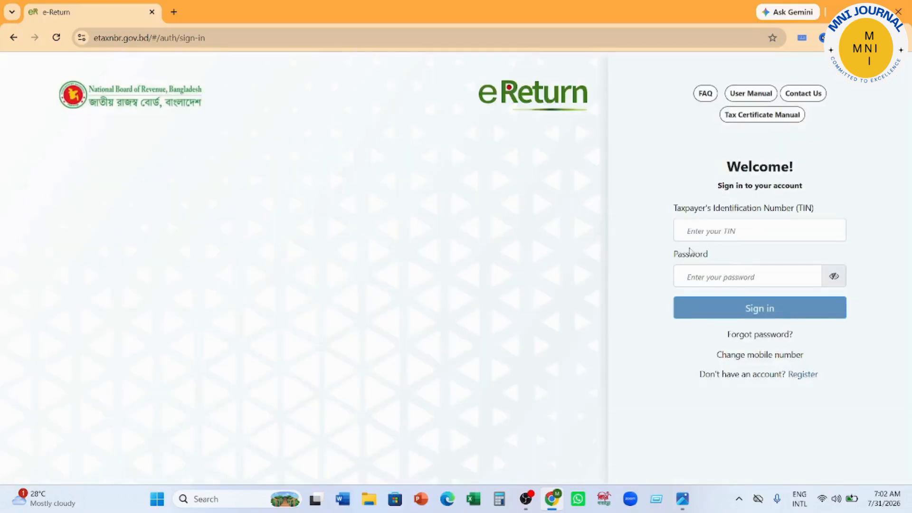
click(704, 231)
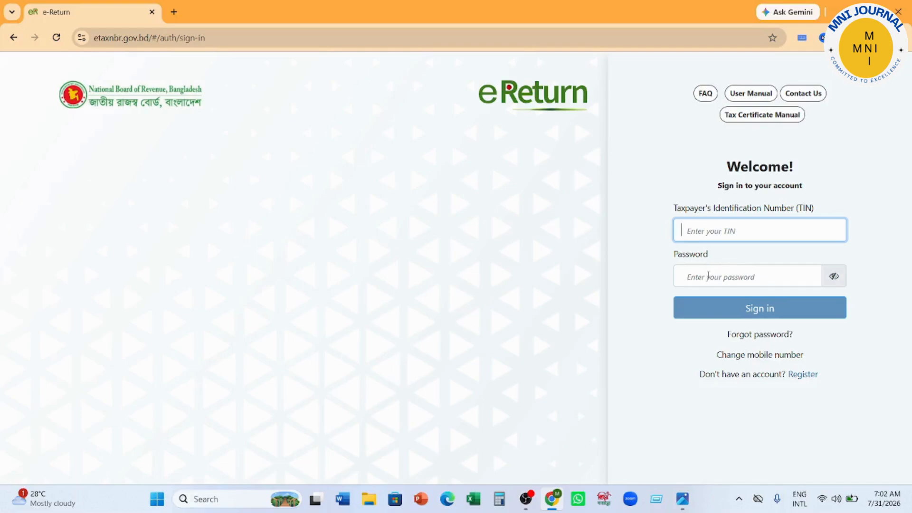
click(708, 277)
click(622, 307)
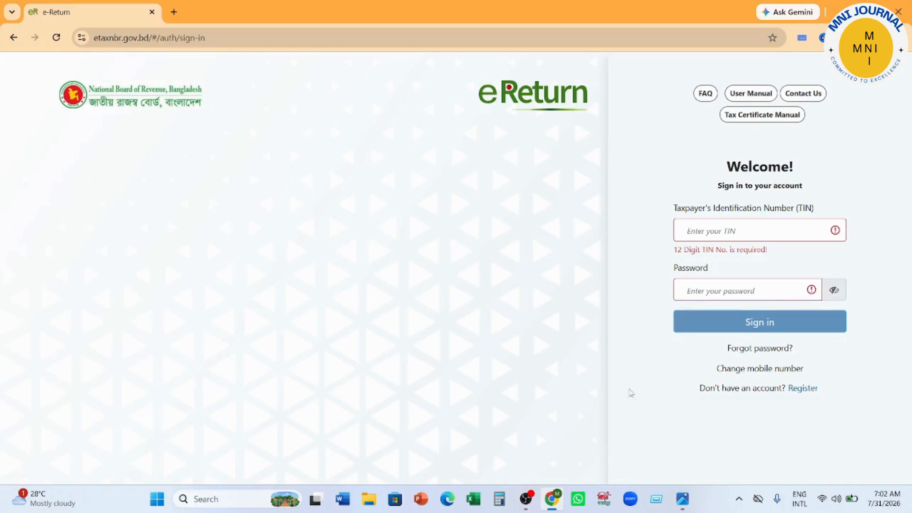
click(531, 500)
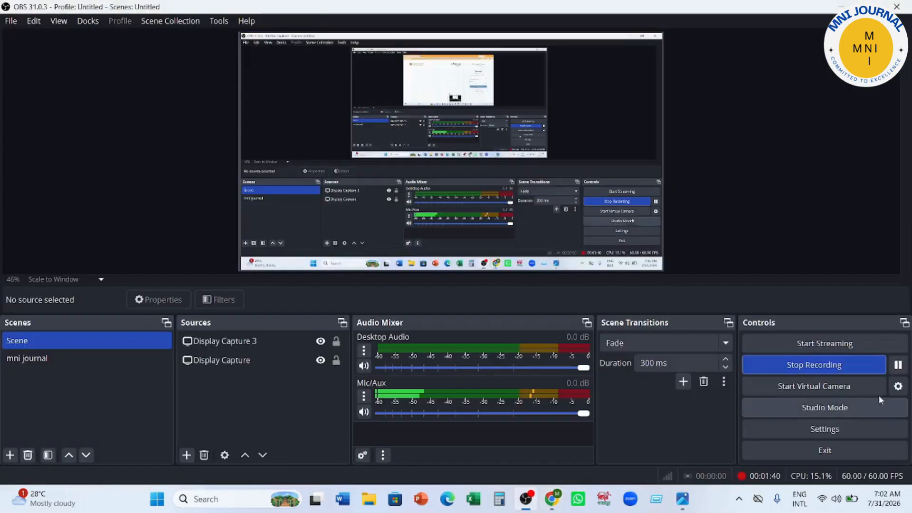
click(687, 503)
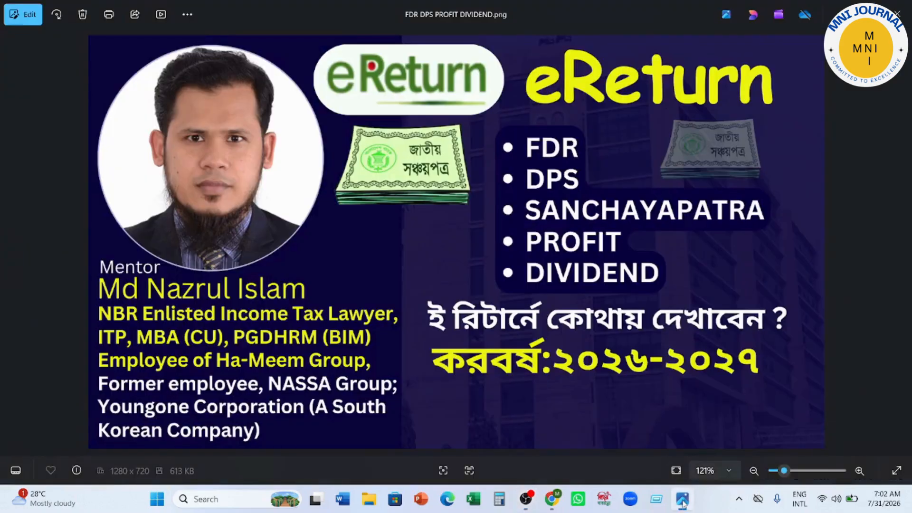
click(560, 500)
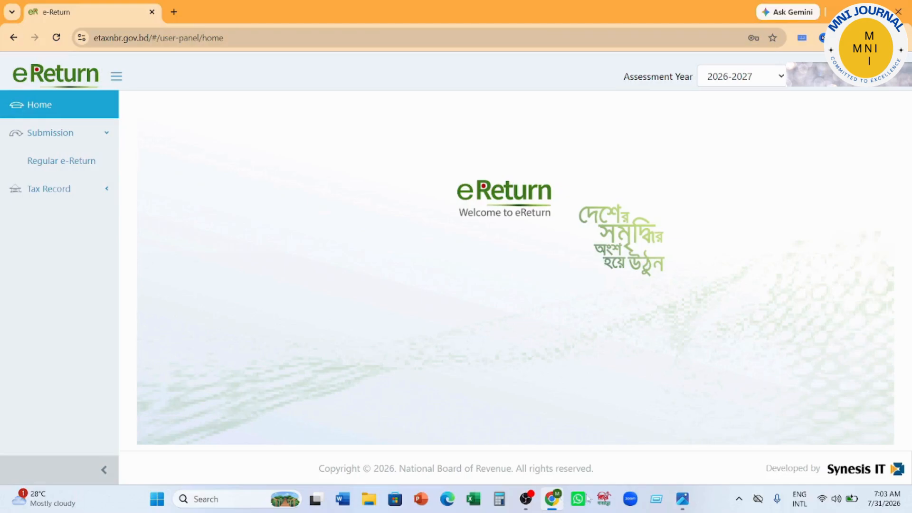
- Capture the area around the Assessment Year selector, draw a red arrow pointing to it, and discard the capture
click(739, 499)
click(715, 439)
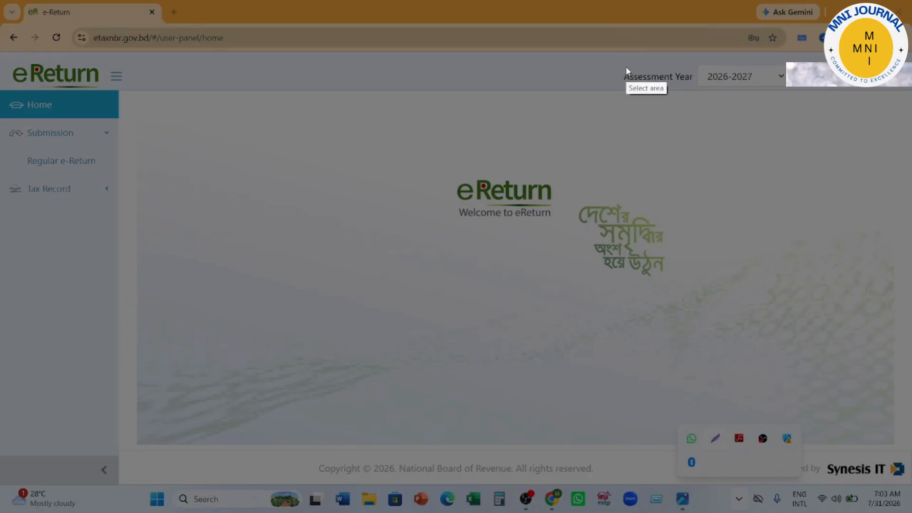
mouse_move(617, 53)
mouse_down()
mouse_move(877, 143)
mouse_move(790, 172)
mouse_up()
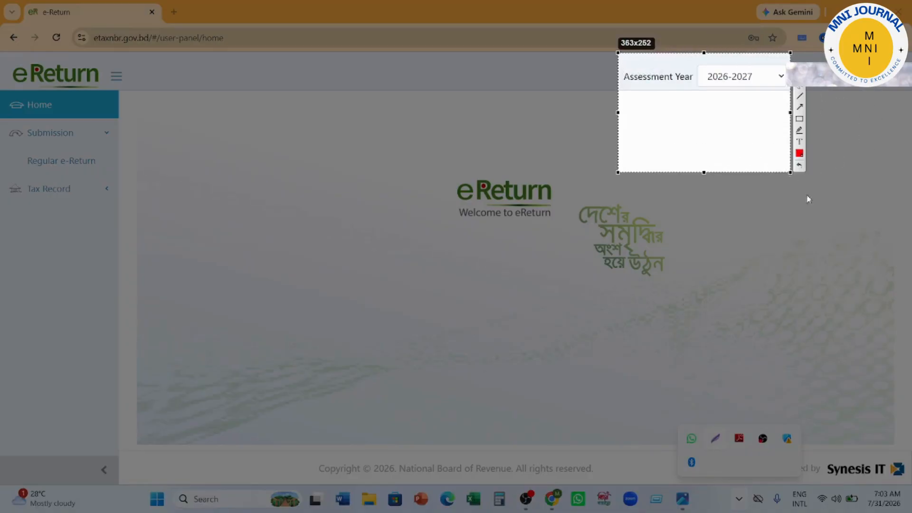
drag(557, 301, 783, 82)
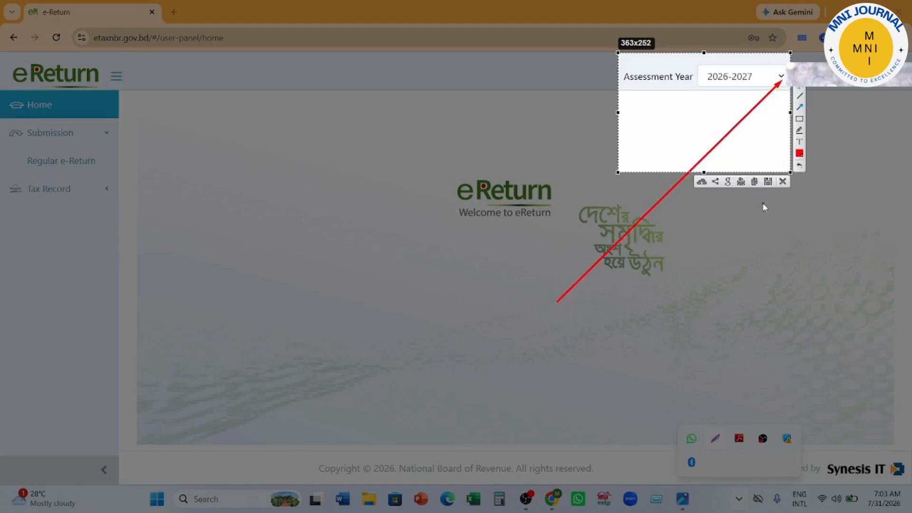
click(782, 181)
- Select assessment year 2026-2027 and open the Regular e-Return form
click(782, 76)
click(781, 77)
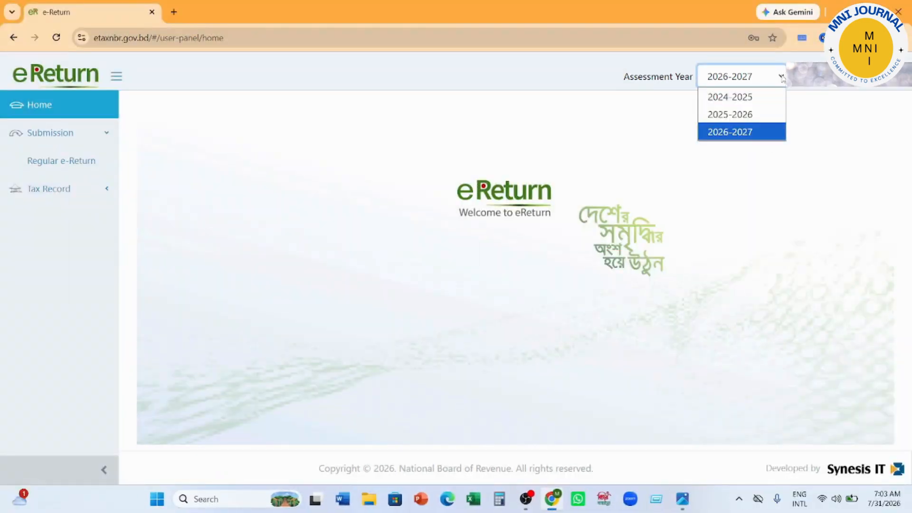
click(779, 143)
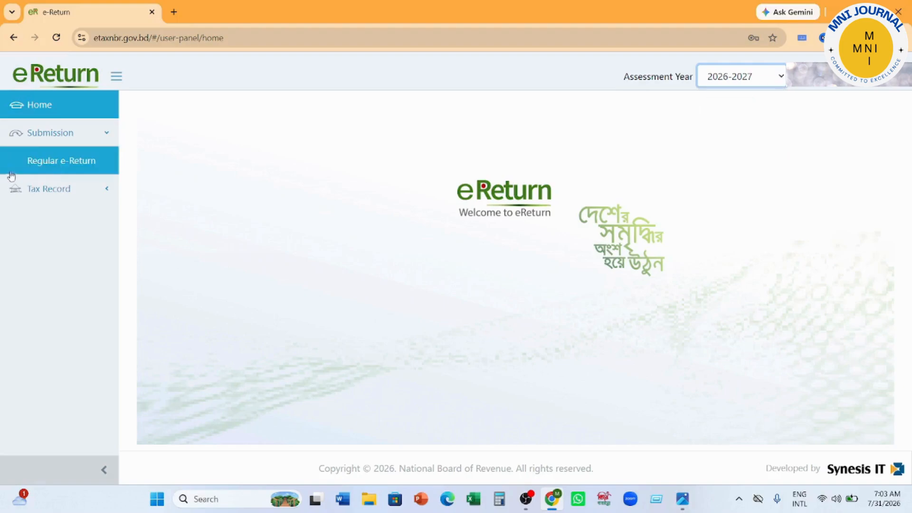
click(67, 165)
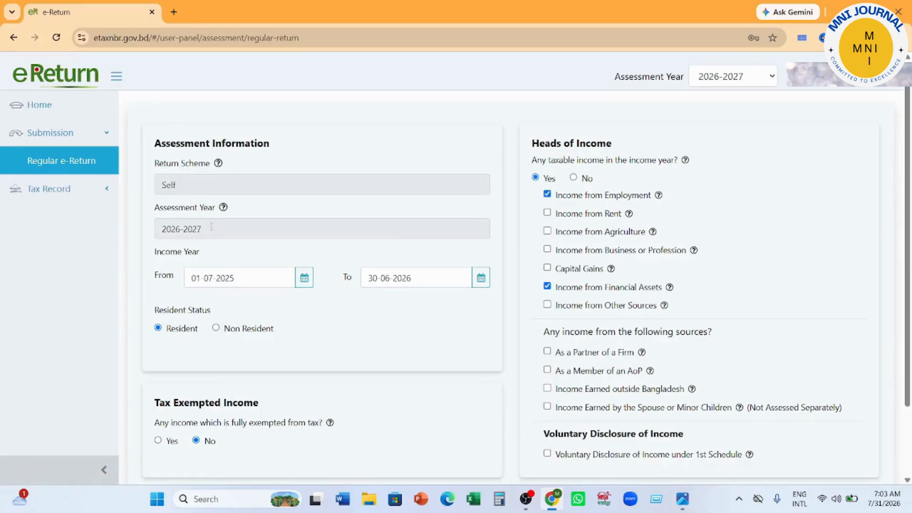
- Look through the calendar for the income year's start date without choosing another date
scroll(212, 226, down, 3)
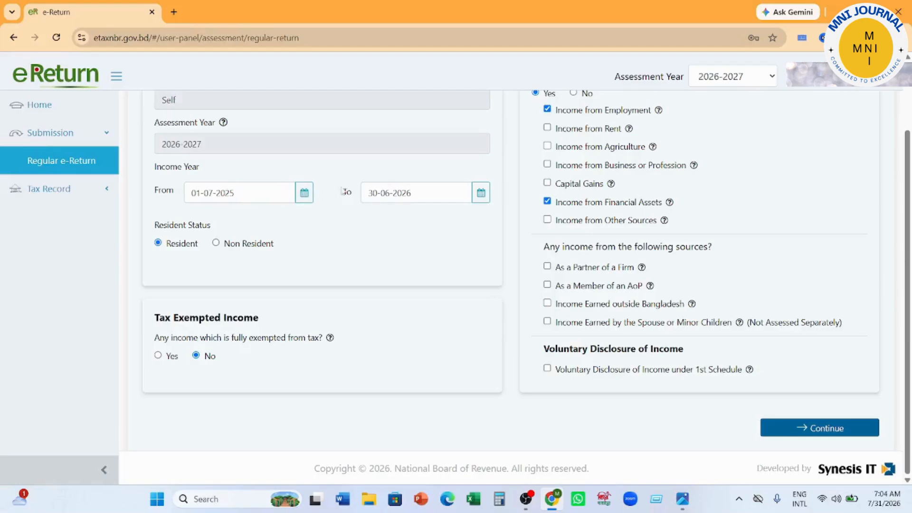
click(304, 194)
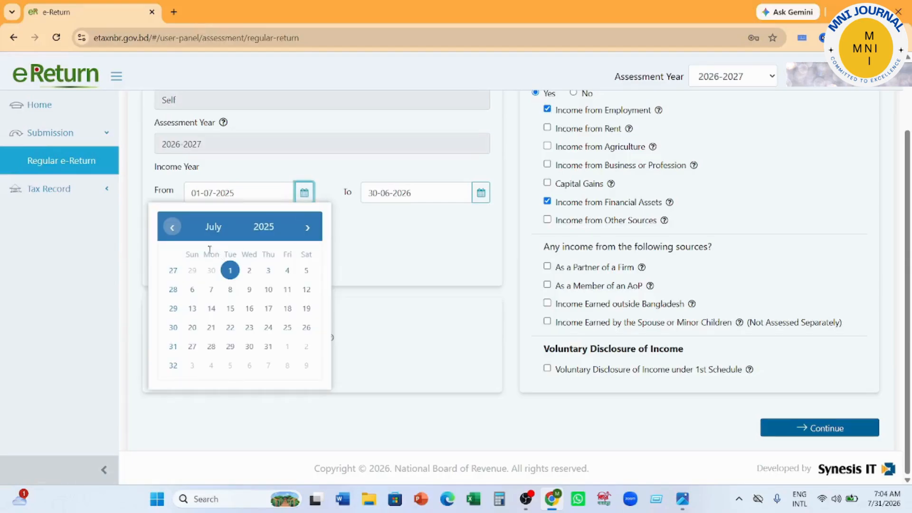
click(307, 229)
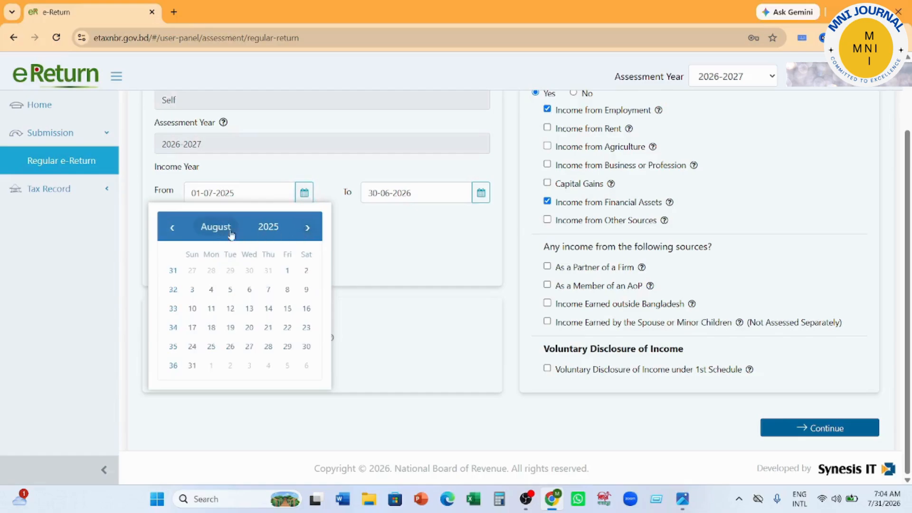
click(424, 335)
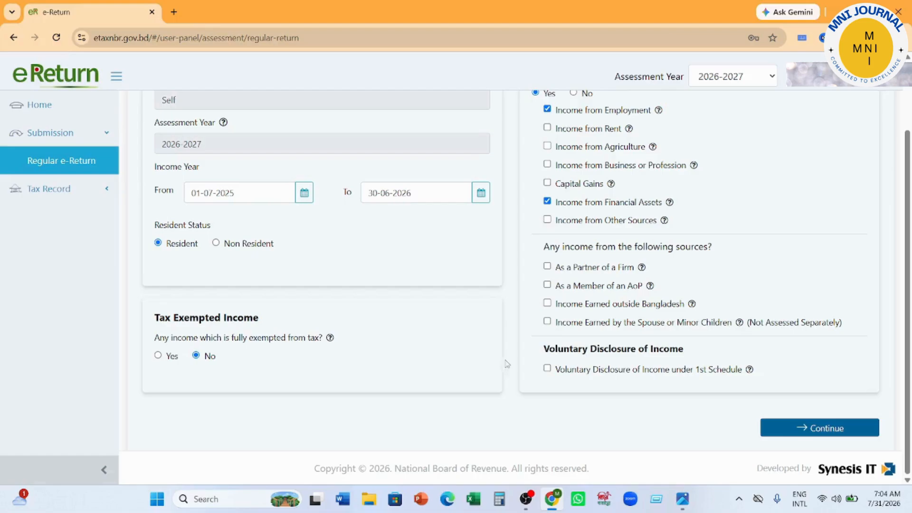
- Review the assessment information and heads of income, and continue to the Additional Information page
scroll(439, 327, up, 1)
scroll(553, 261, up, 2)
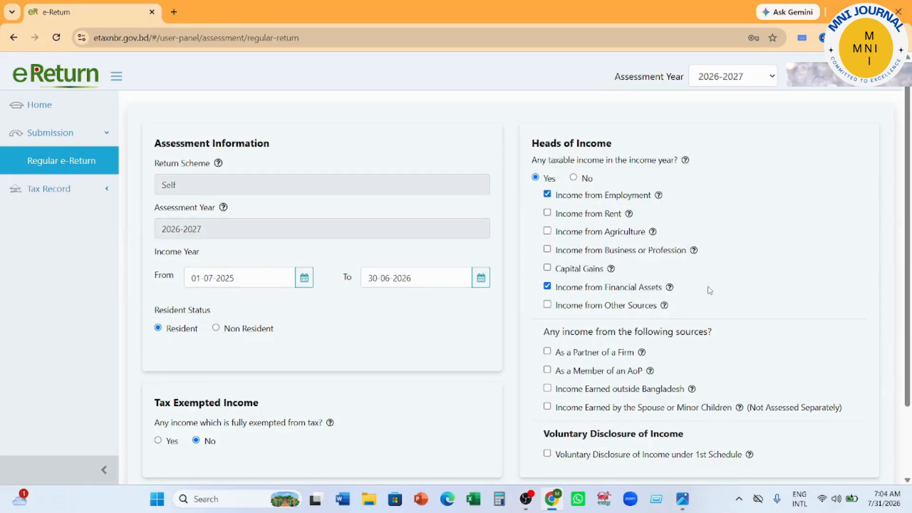
scroll(709, 290, down, 1)
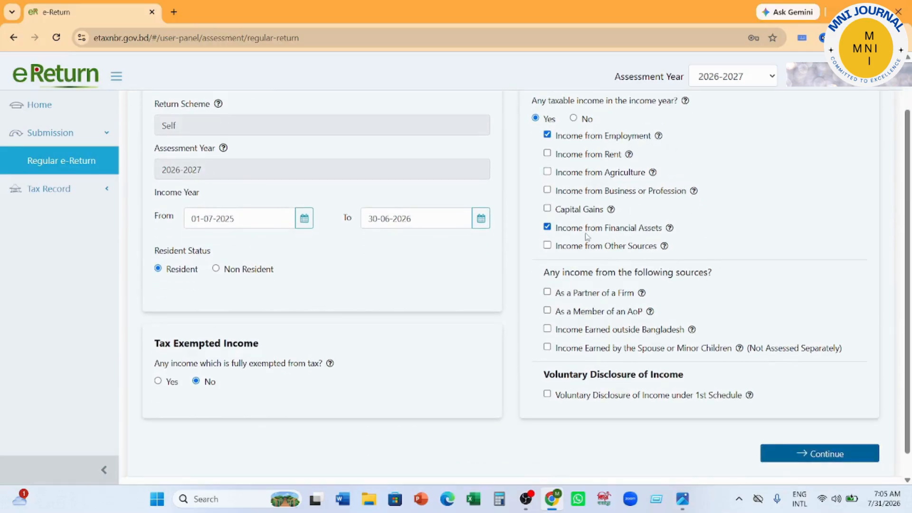
click(827, 456)
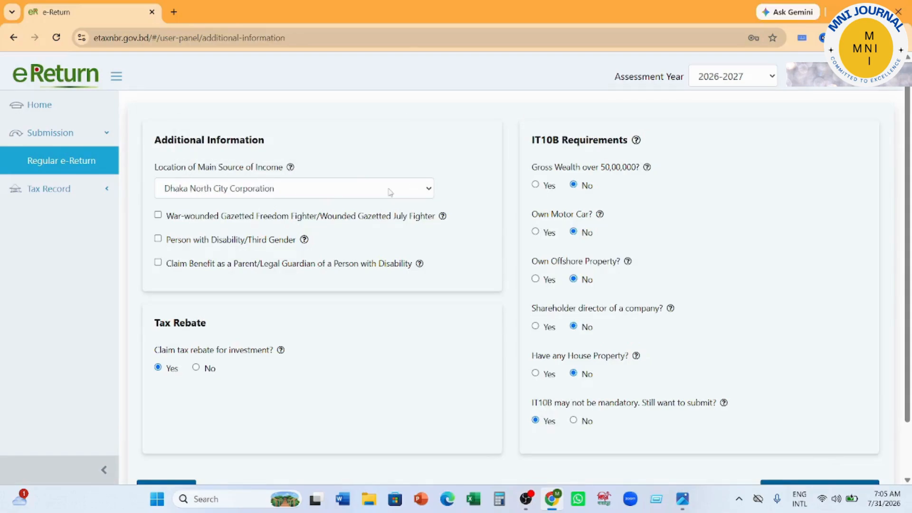
- Check the location options for the main source of income, keep Dhaka North City Corporation, and continue to the income details
click(429, 190)
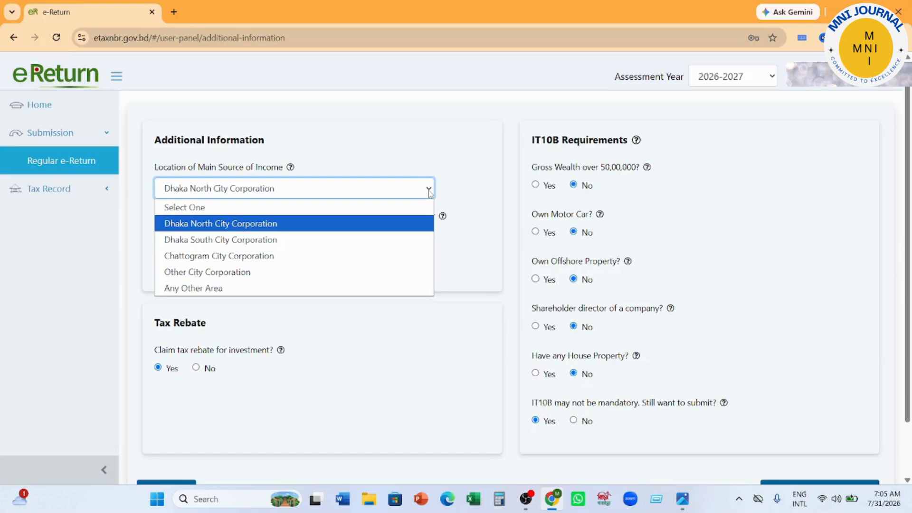
click(519, 109)
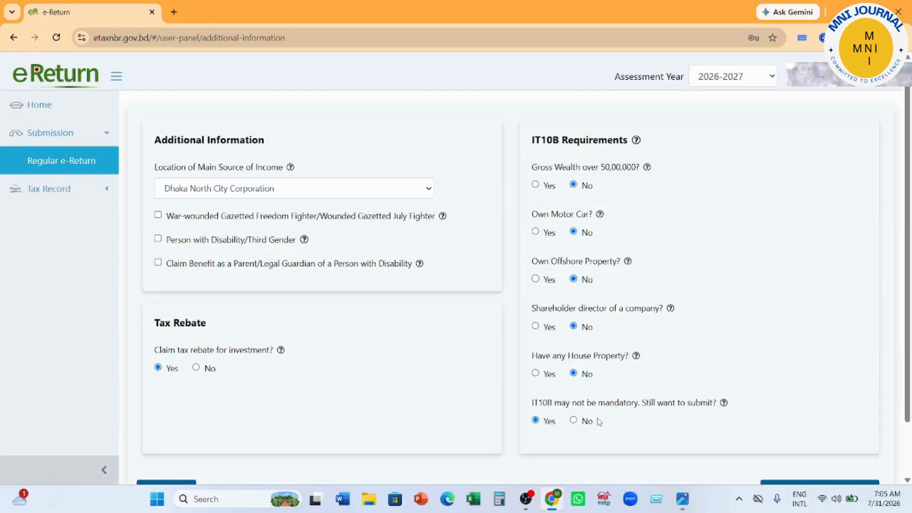
scroll(735, 348, down, 2)
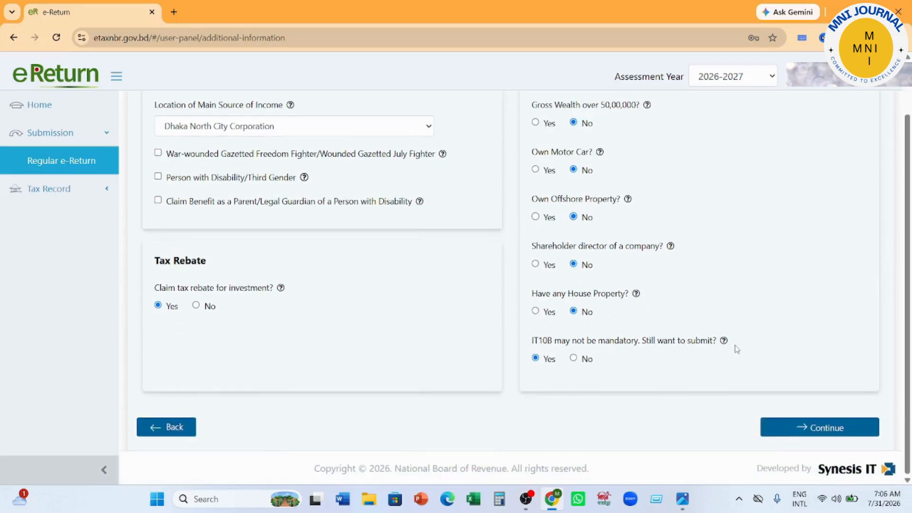
click(813, 429)
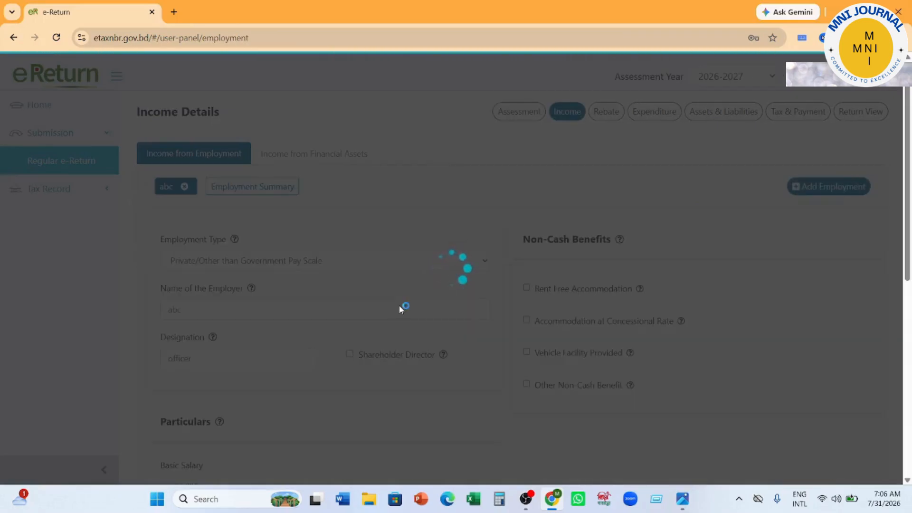
- Look over the employment income details and open Income from Financial Assets
scroll(511, 343, down, 6)
scroll(513, 344, down, 1)
scroll(512, 343, up, 8)
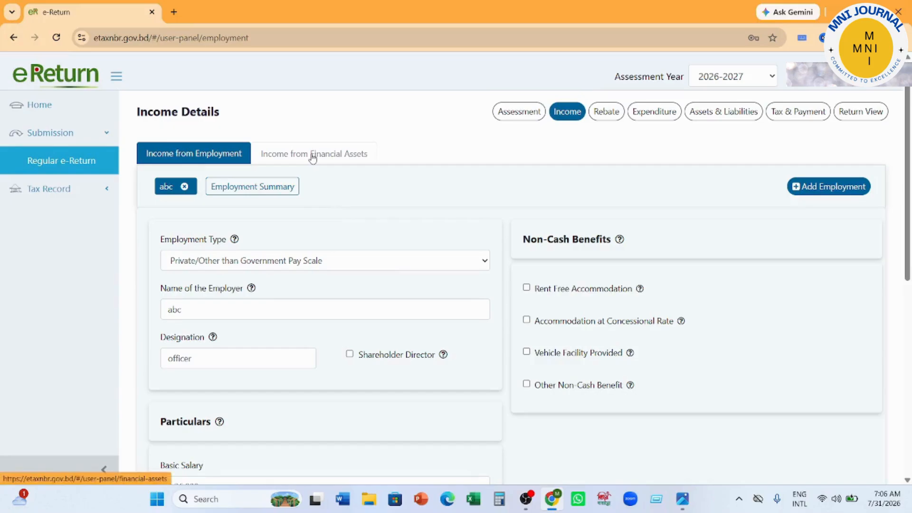
click(312, 157)
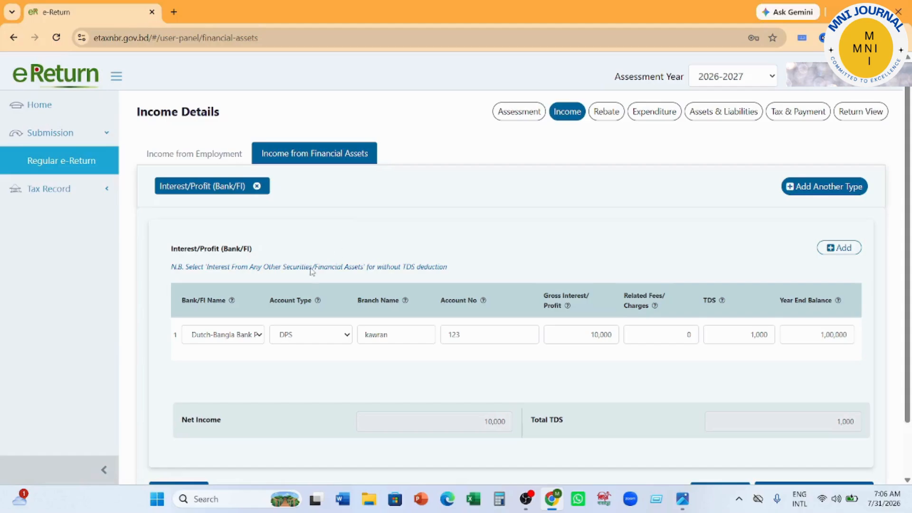
- Examine the bank and account type options available for the Interest/Profit (Bank/FI) entry
scroll(301, 284, down, 2)
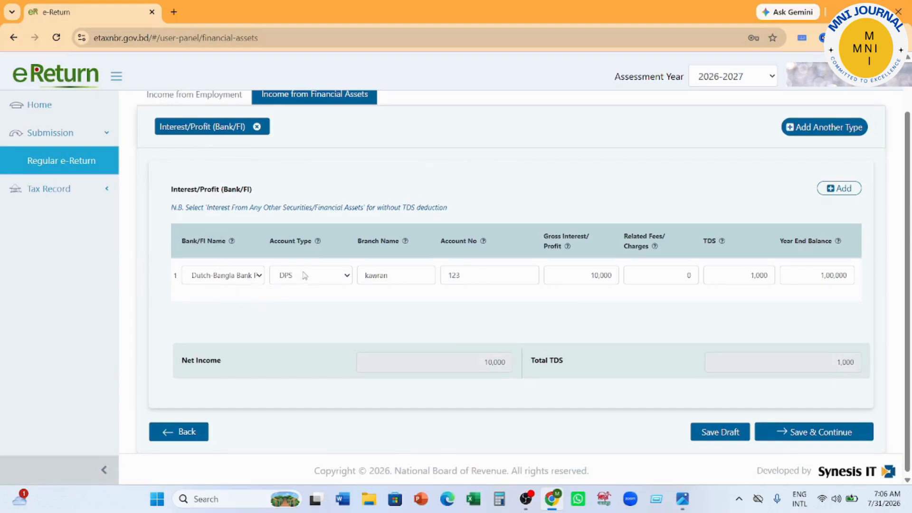
click(257, 277)
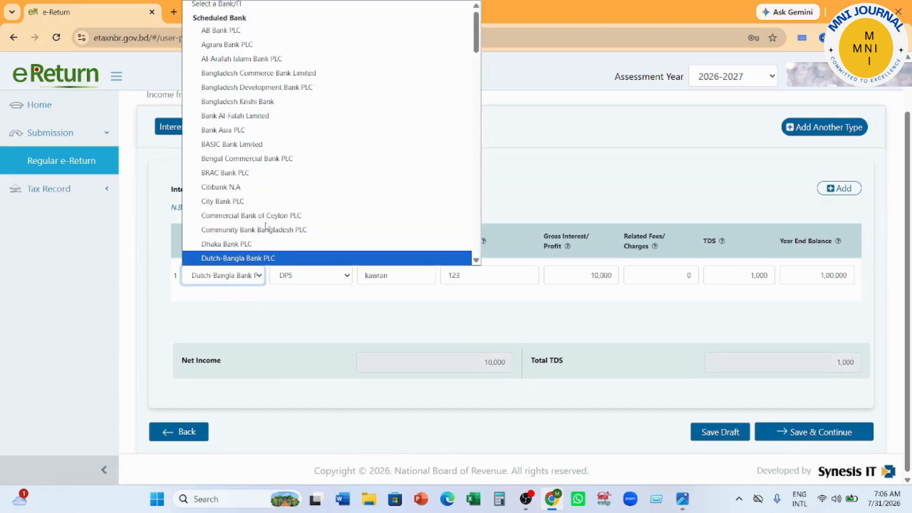
click(350, 277)
click(343, 279)
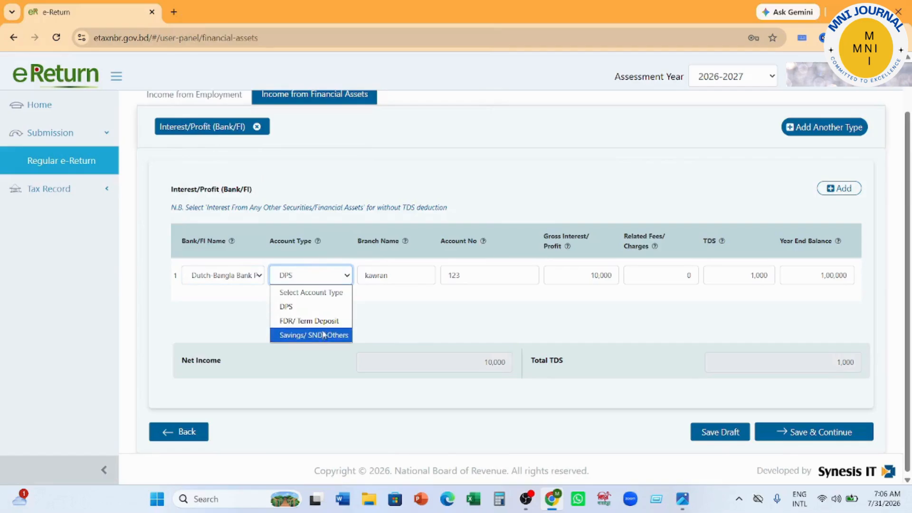
click(504, 178)
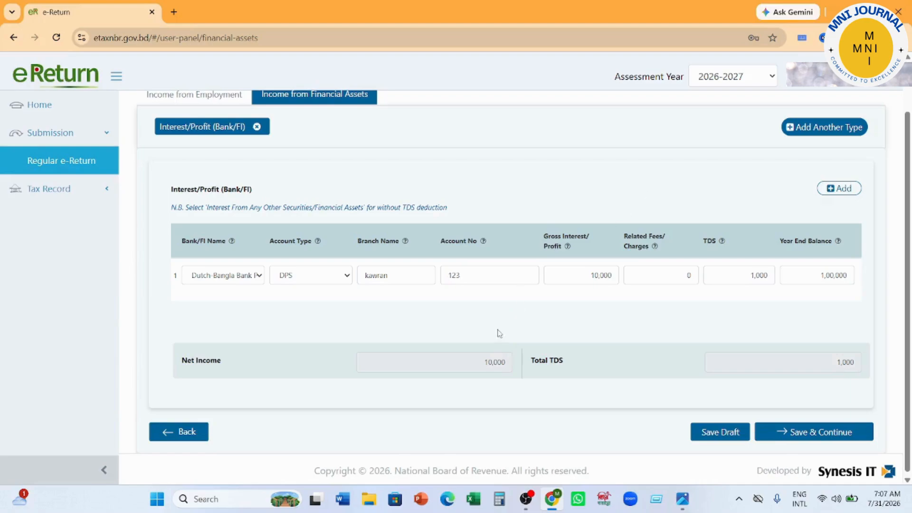
- Add a second Interest/Profit (Bank/FI) row and delete that empty row again
scroll(467, 370, up, 2)
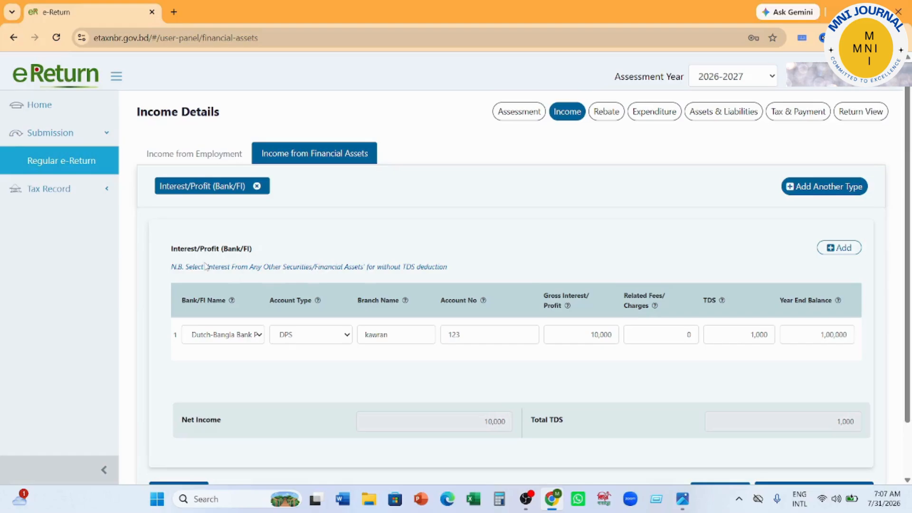
click(844, 253)
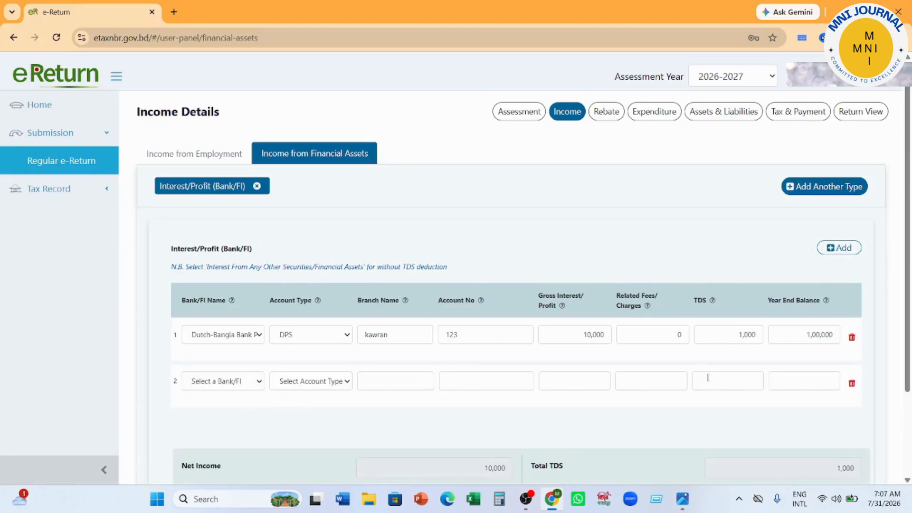
click(851, 384)
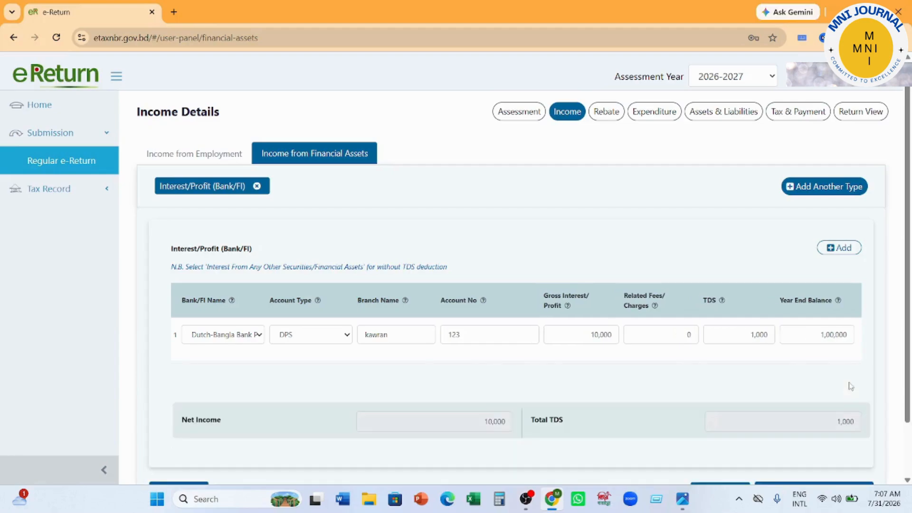
- Add Interest From Sanchayapatra as another financial assets type and open its entry table
click(851, 194)
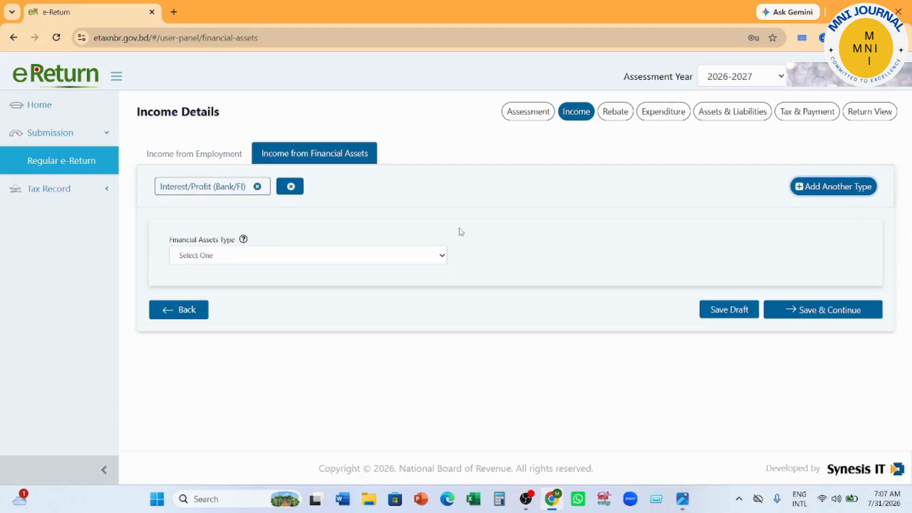
click(442, 259)
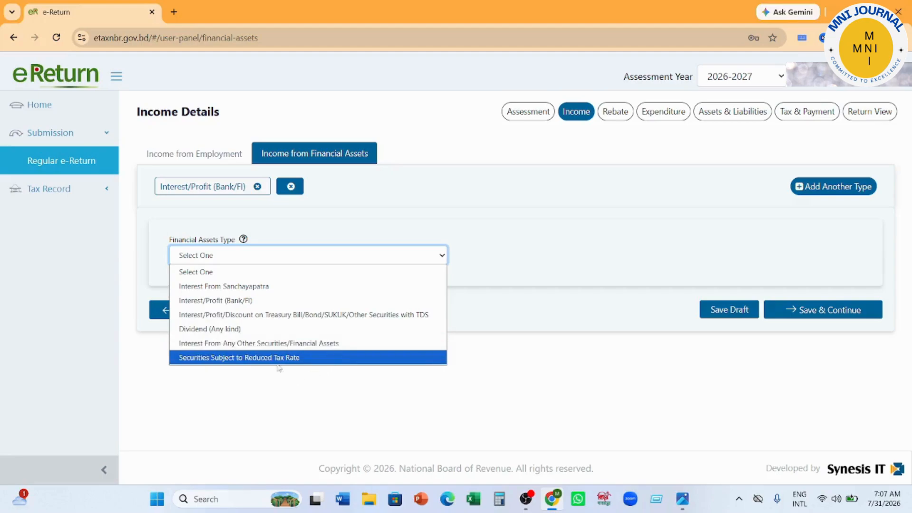
click(262, 287)
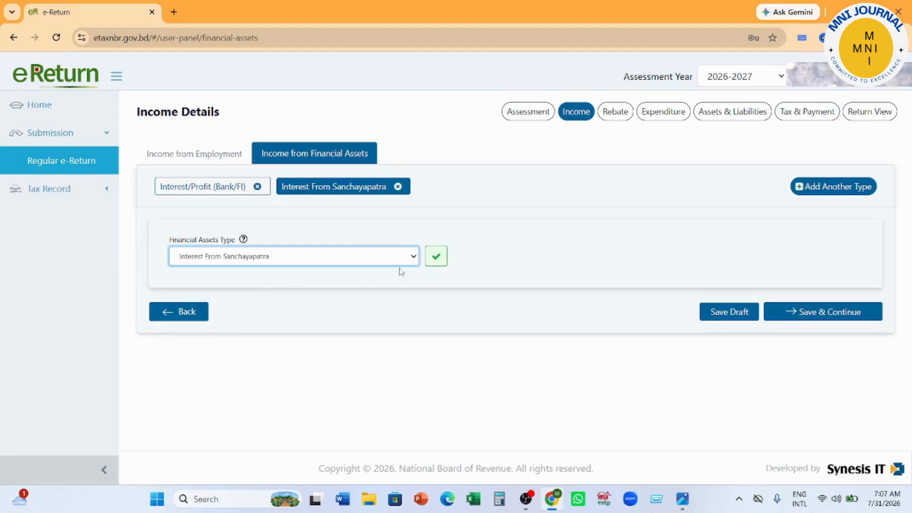
click(436, 257)
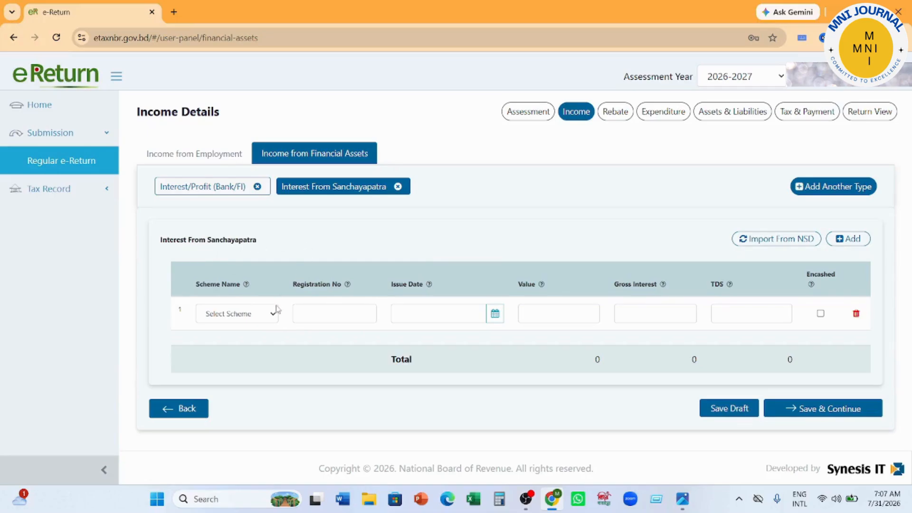
- Examine the scheme options, registration number, issue date, value, gross interest, TDS and encashed fields of the Sanchayapatra entry
click(267, 317)
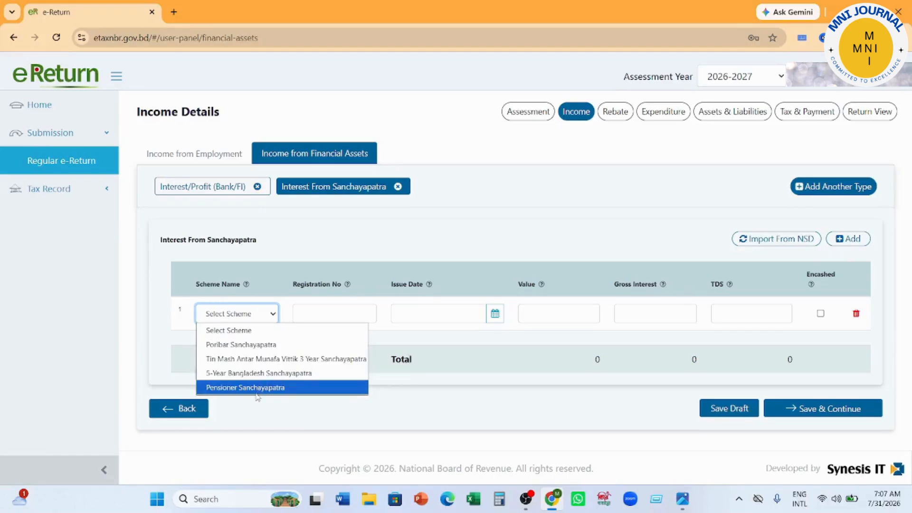
click(381, 234)
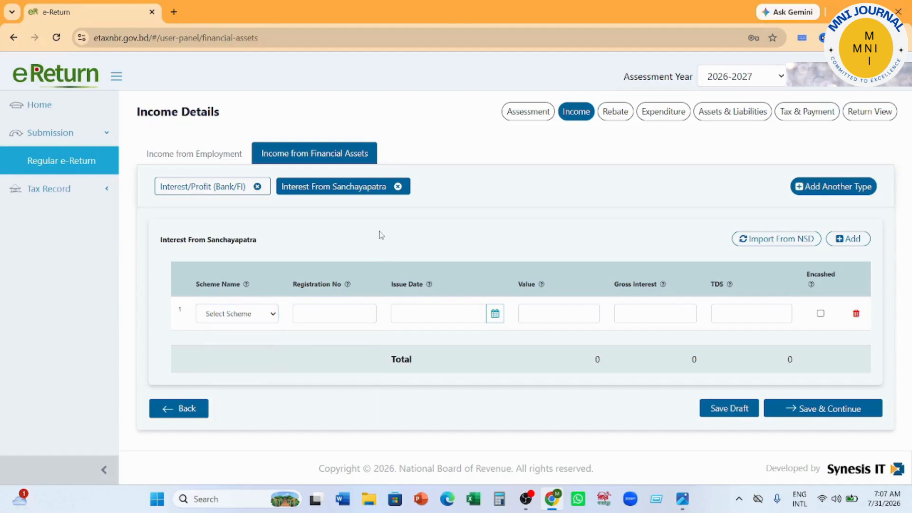
click(336, 314)
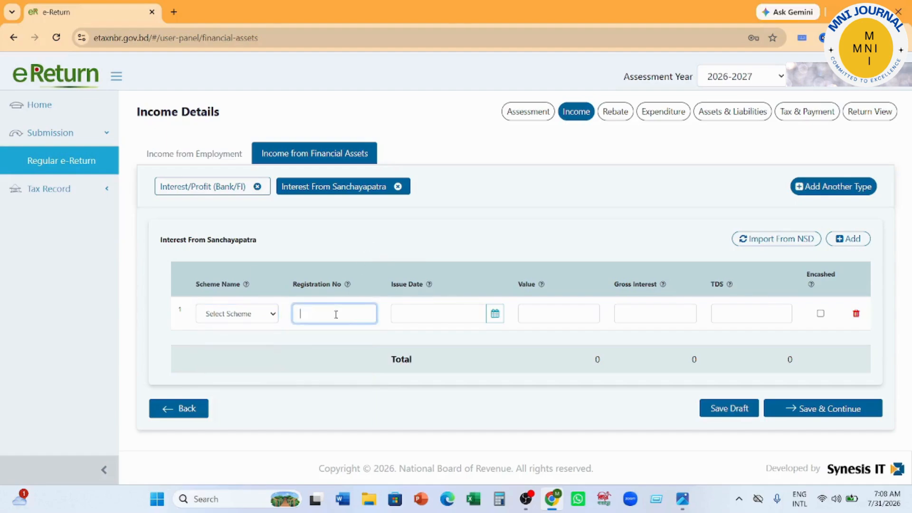
click(406, 317)
click(577, 237)
click(575, 312)
click(646, 317)
click(740, 316)
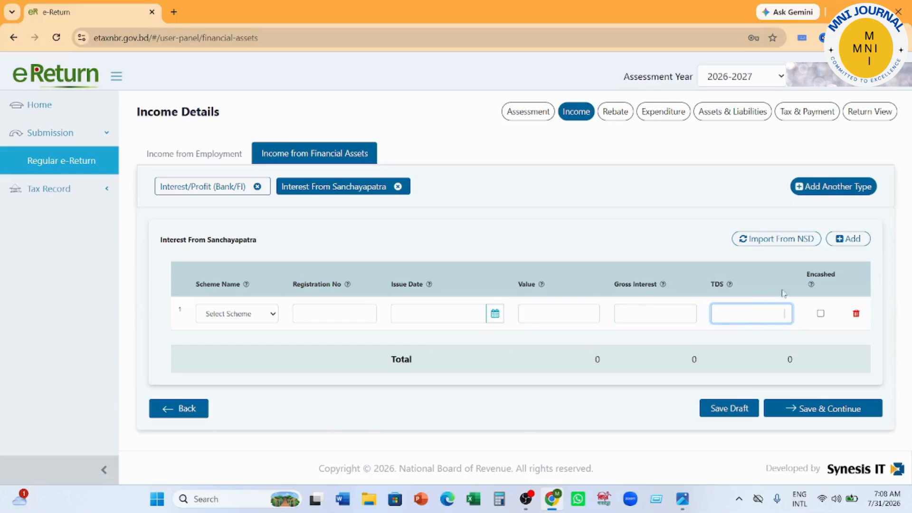
click(821, 314)
click(821, 314)
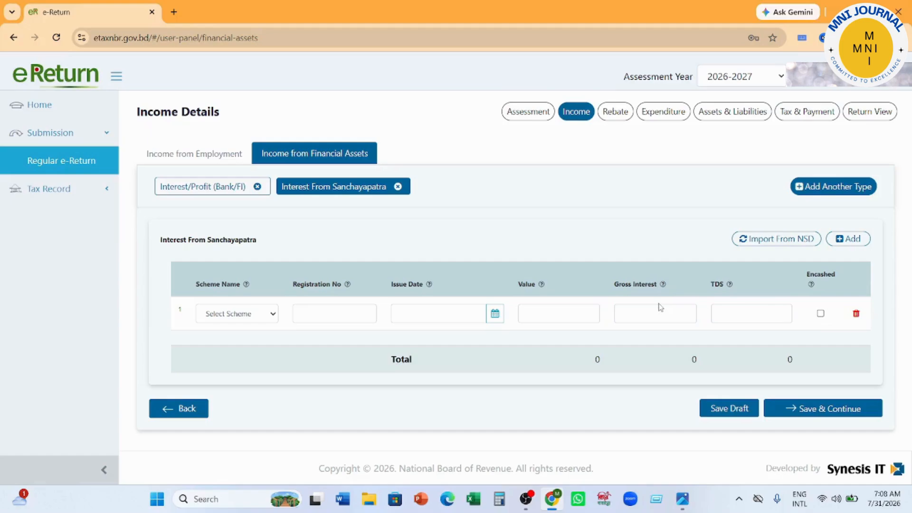
- Go back from the unsaved Sanchayapatra entry and reopen Income from Financial Assets
click(172, 410)
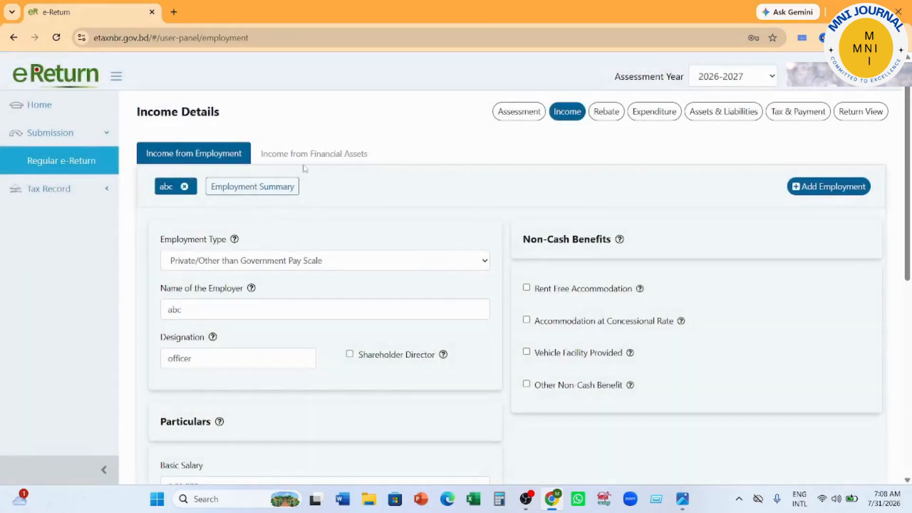
click(310, 158)
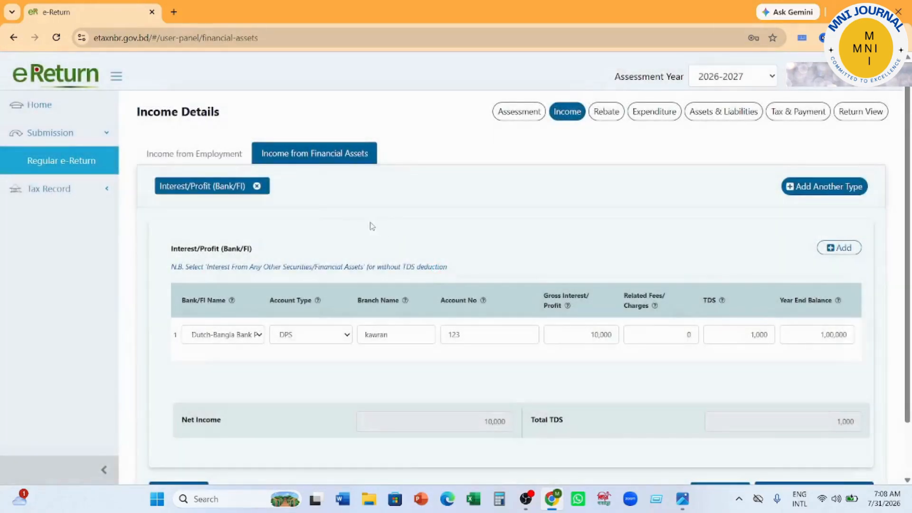
scroll(568, 331, down, 2)
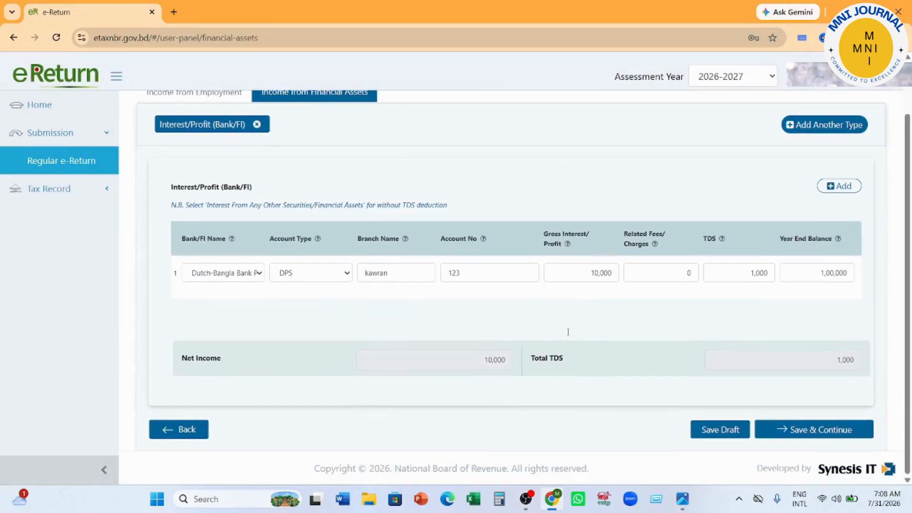
scroll(578, 334, up, 2)
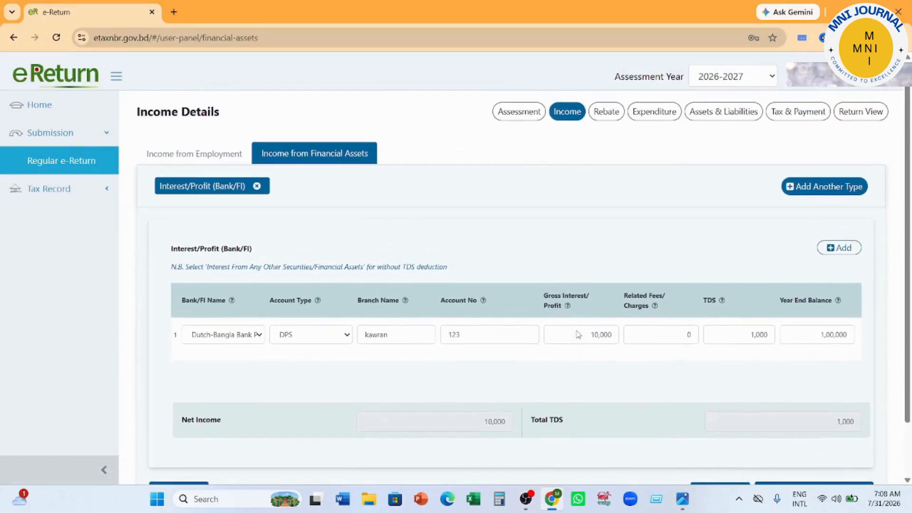
- Add a second Interest/Profit (Bank/FI) row, check its account type options, and delete the row
click(837, 252)
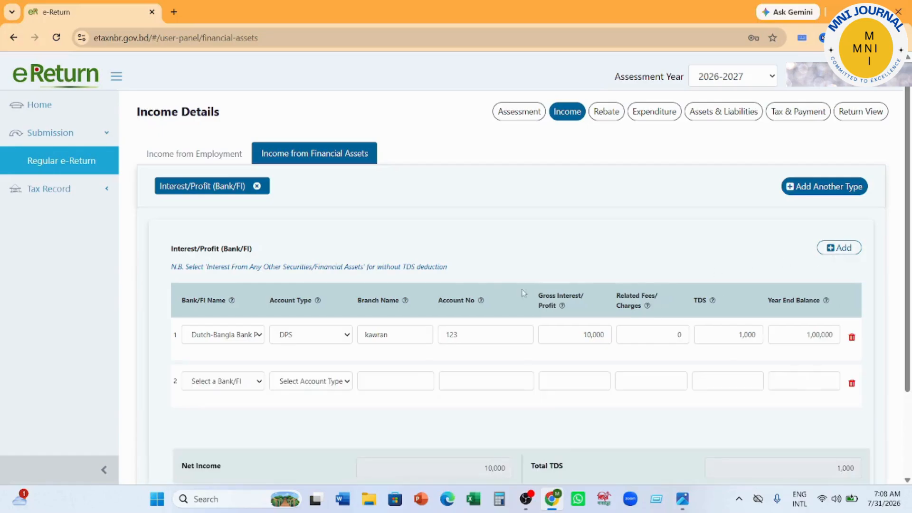
click(339, 383)
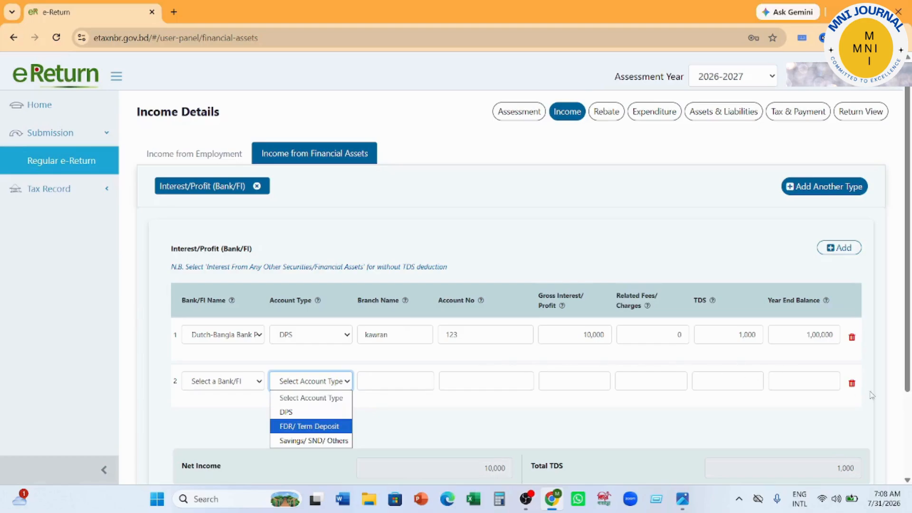
click(851, 383)
- Save the income from financial assets and continue to the rebate details
scroll(830, 350, down, 2)
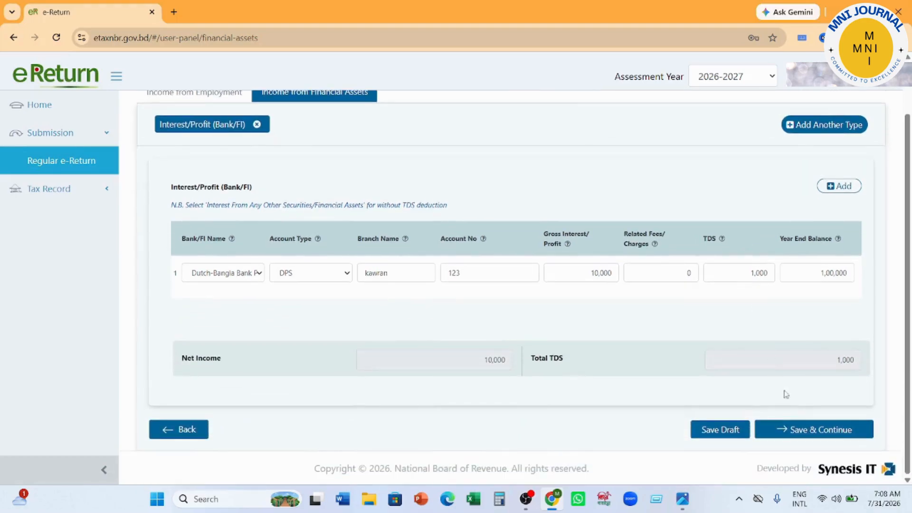
click(817, 428)
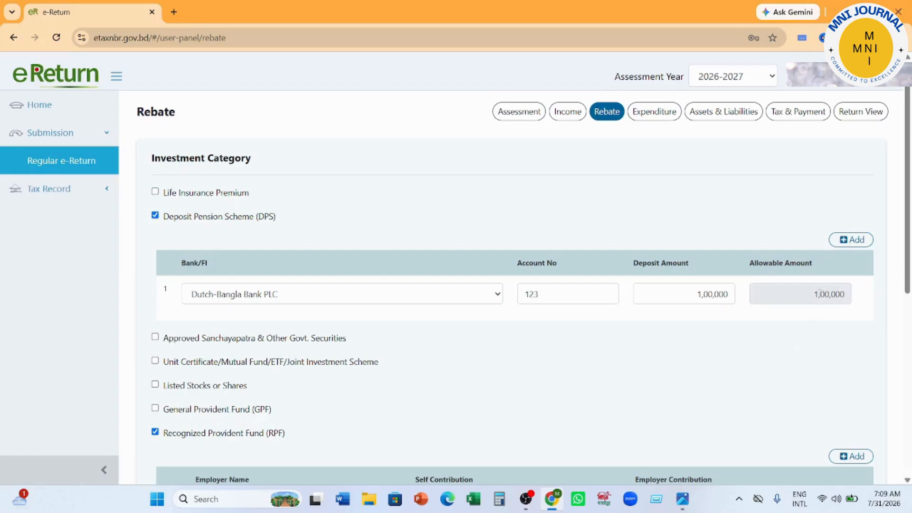
- Set the deposit amount of the Deposit Pension Scheme (DPS) rebate entry to 2,00,000
click(688, 295)
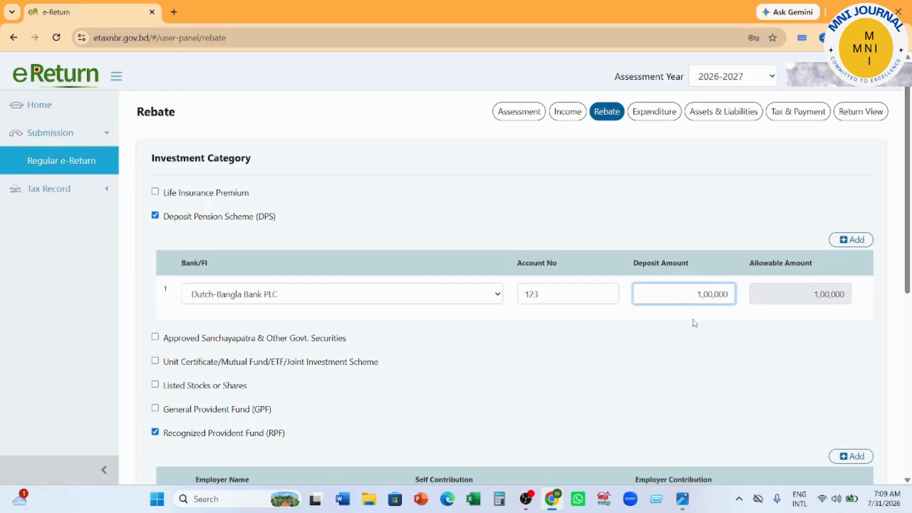
key(Delete)
key(Delete)
key(Delete)
key(Delete)
key(Delete)
key(Delete)
key(Delete)
key(Delete)
text(200000)
- Restore the deposit amount of the DPS rebate entry to 1,00,000
click(697, 294)
key(Delete)
key(Delete)
key(Delete)
key(Delete)
key(Delete)
key(Delete)
text(1,00,000)
click(870, 353)
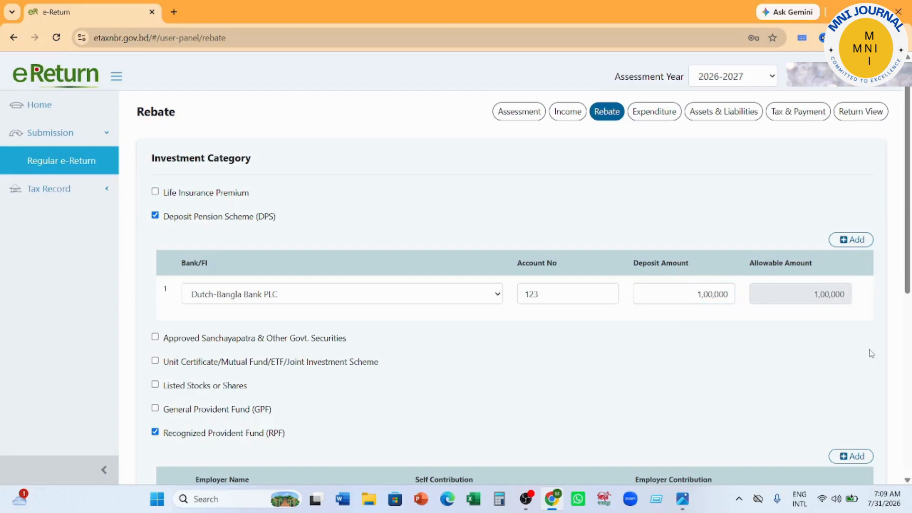
- Save the rebate investments and continue to the expenditure details
scroll(871, 353, down, 7)
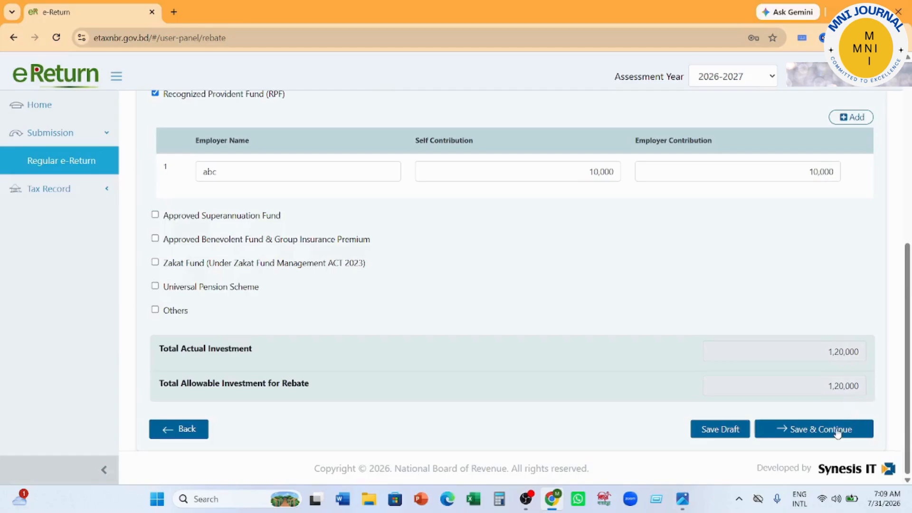
click(837, 432)
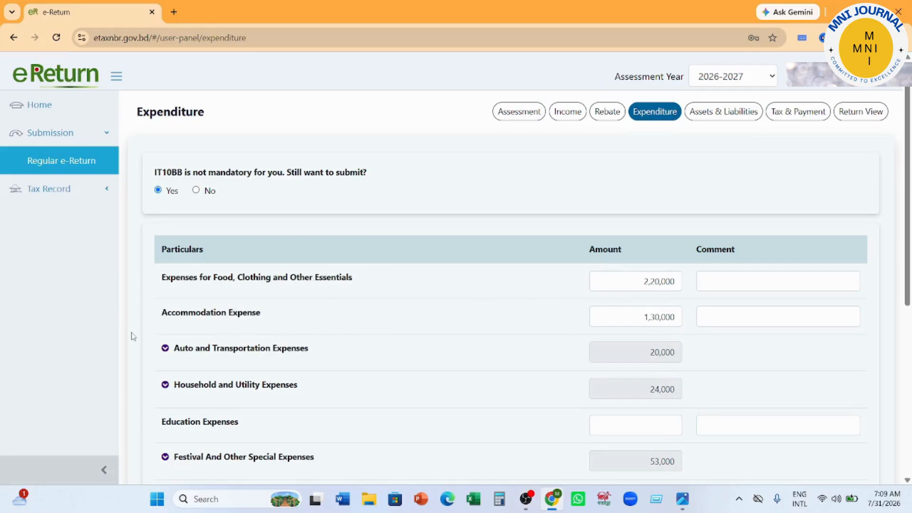
- Expand and review the breakdowns of the transportation, household and utility, and festival and other special expenses
click(165, 349)
scroll(541, 314, down, 2)
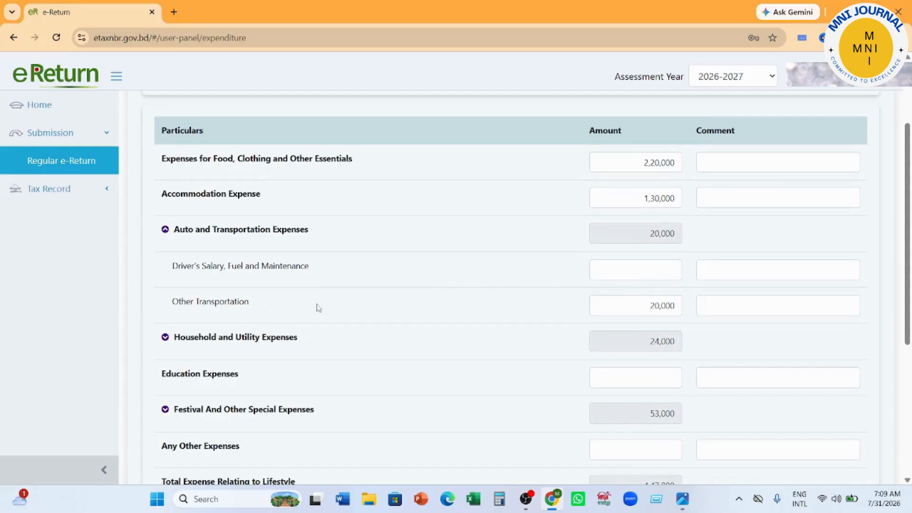
click(165, 336)
scroll(442, 321, down, 2)
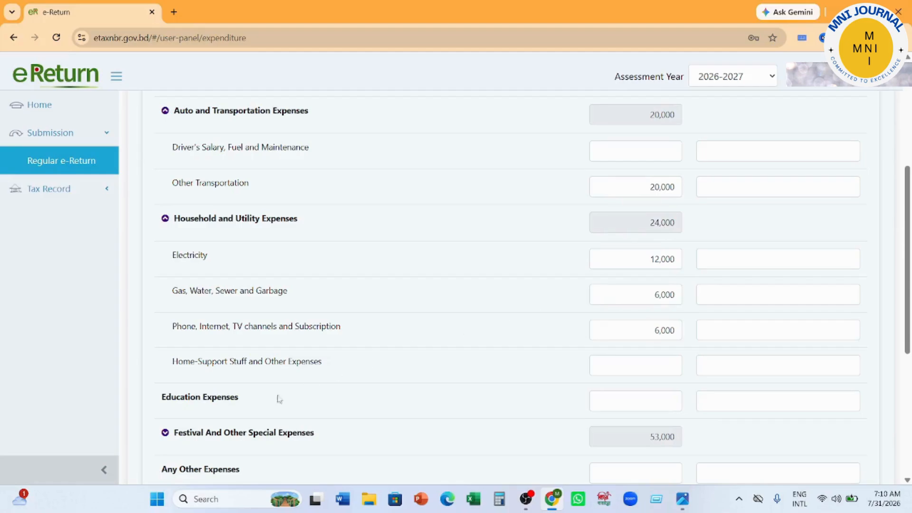
scroll(270, 409, down, 3)
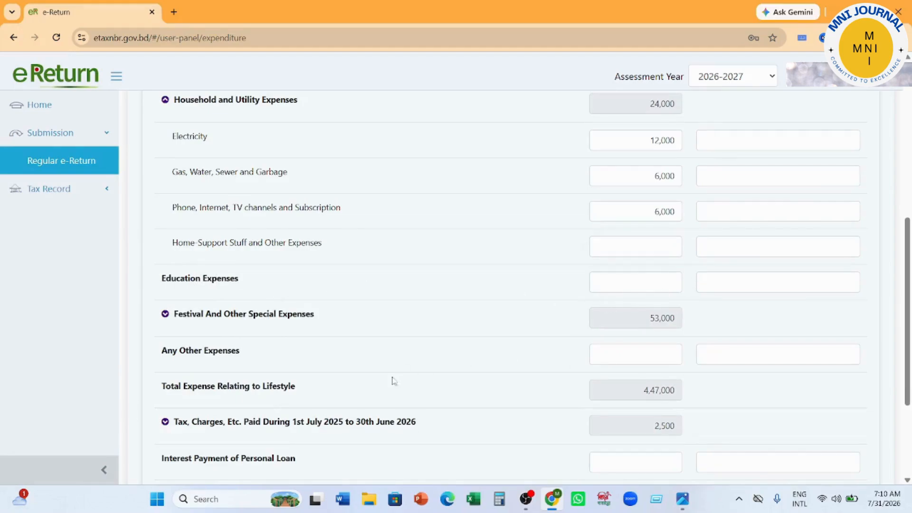
click(165, 315)
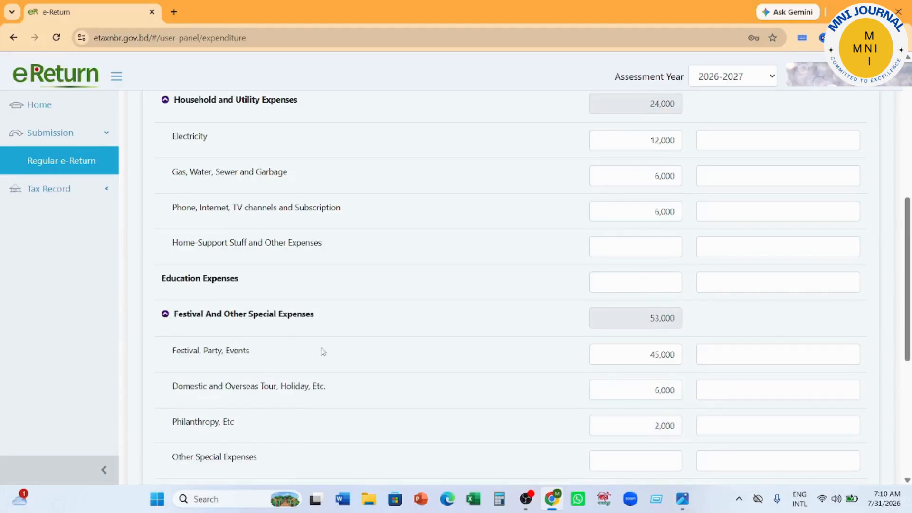
scroll(321, 351, down, 3)
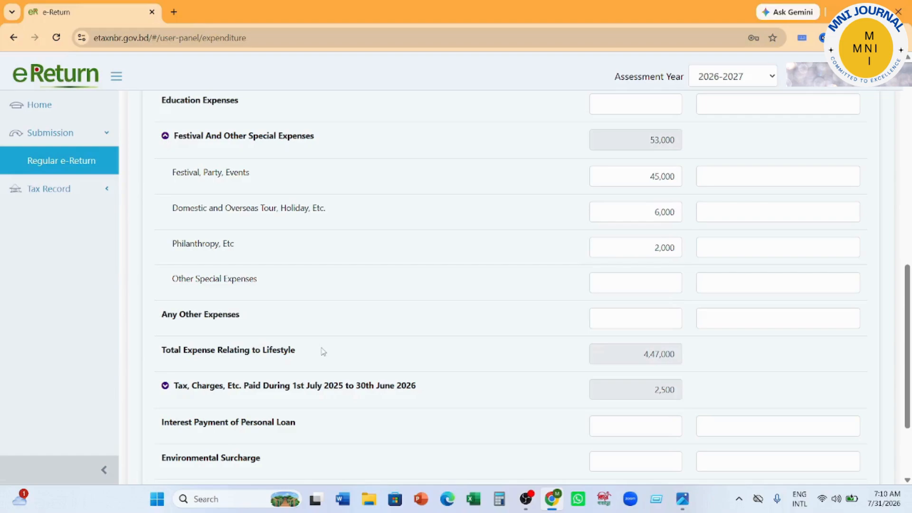
- Review the breakdown of tax and charges paid, then save the expenditure and continue to Assets & Liabilities
click(165, 385)
scroll(361, 292, down, 1)
scroll(380, 283, down, 2)
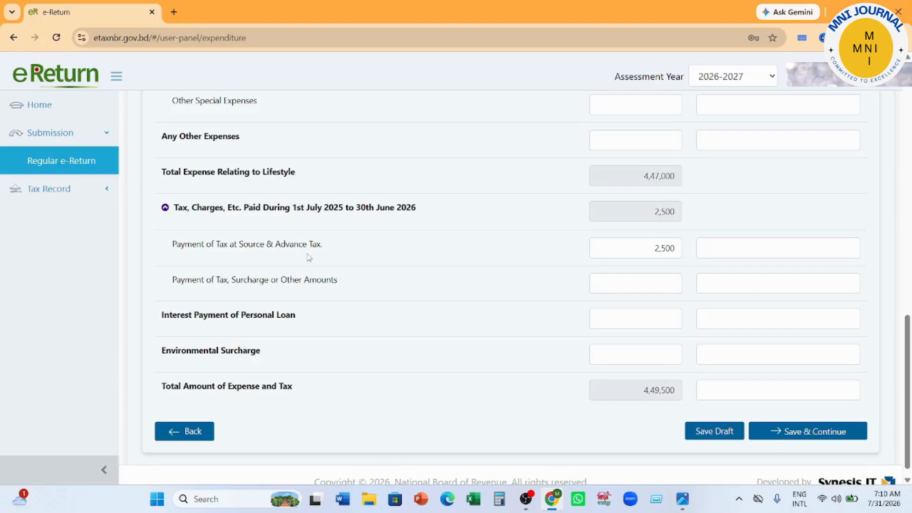
click(672, 250)
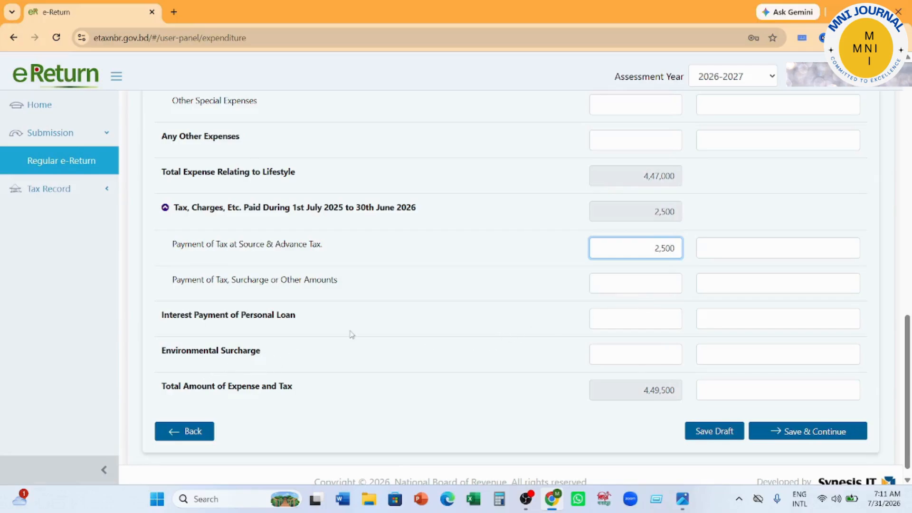
click(803, 430)
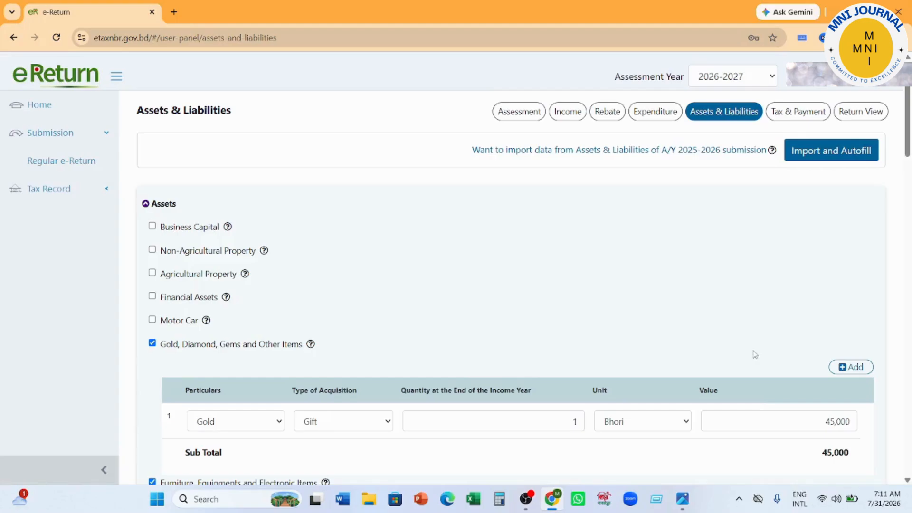
- Enable DPS under Financial Assets to examine its bank, account and balance fields, and clear the DPS option again
scroll(471, 338, down, 3)
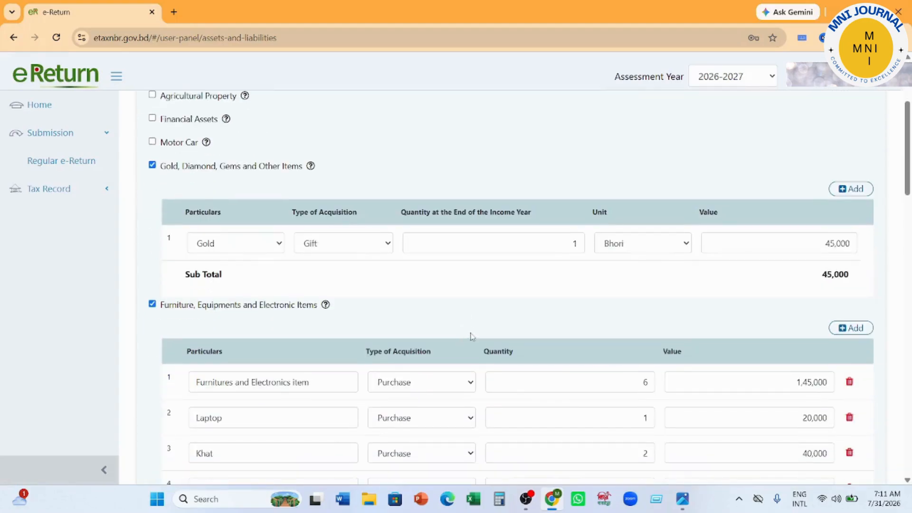
scroll(470, 336, down, 5)
scroll(470, 337, up, 2)
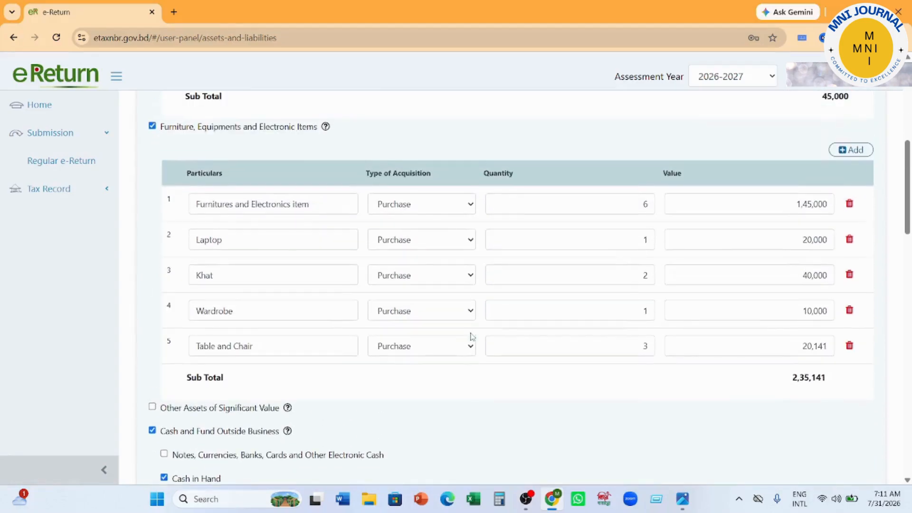
scroll(471, 336, up, 6)
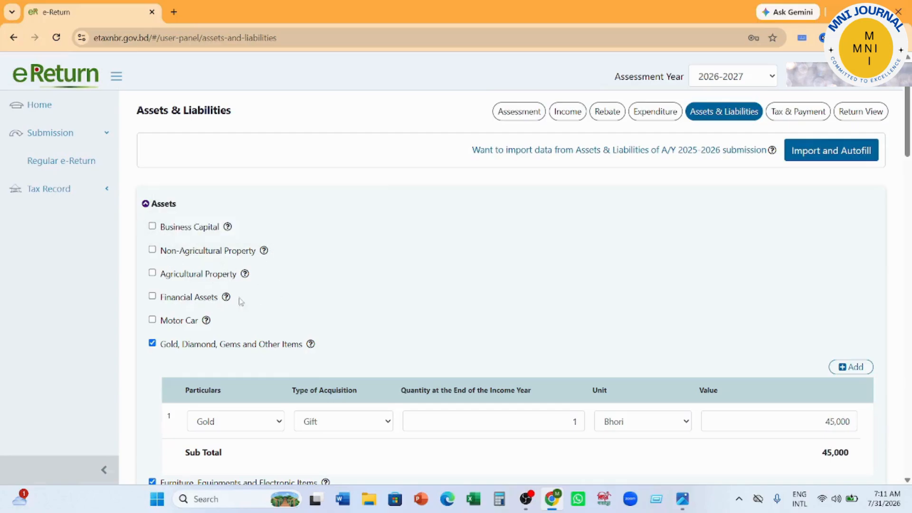
click(152, 297)
scroll(275, 295, down, 2)
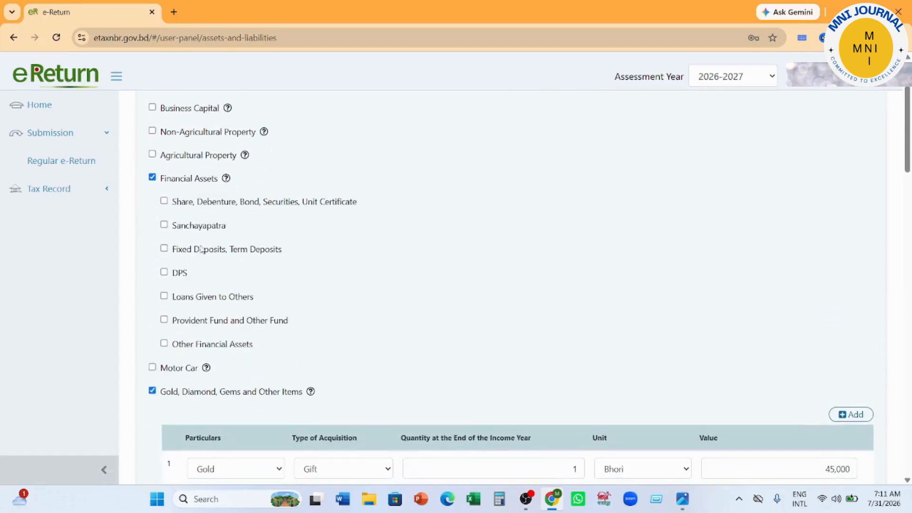
click(164, 273)
scroll(415, 264, down, 1)
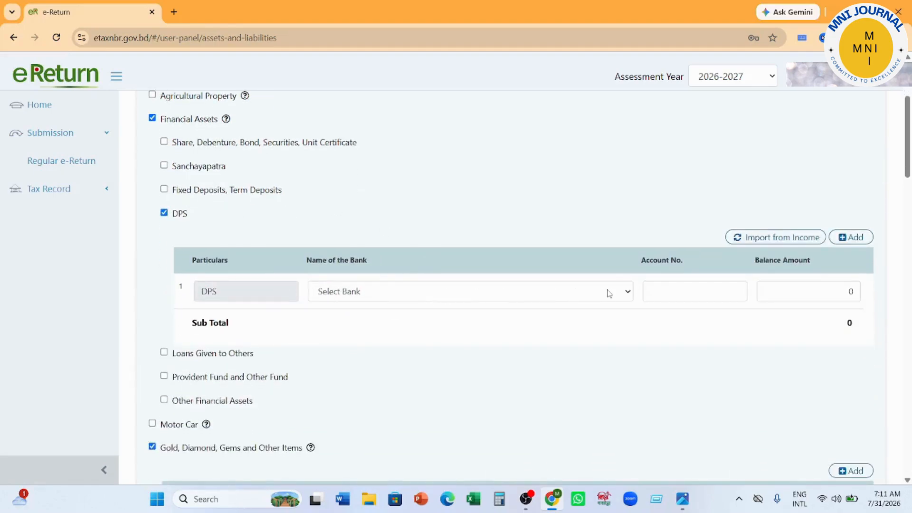
click(813, 296)
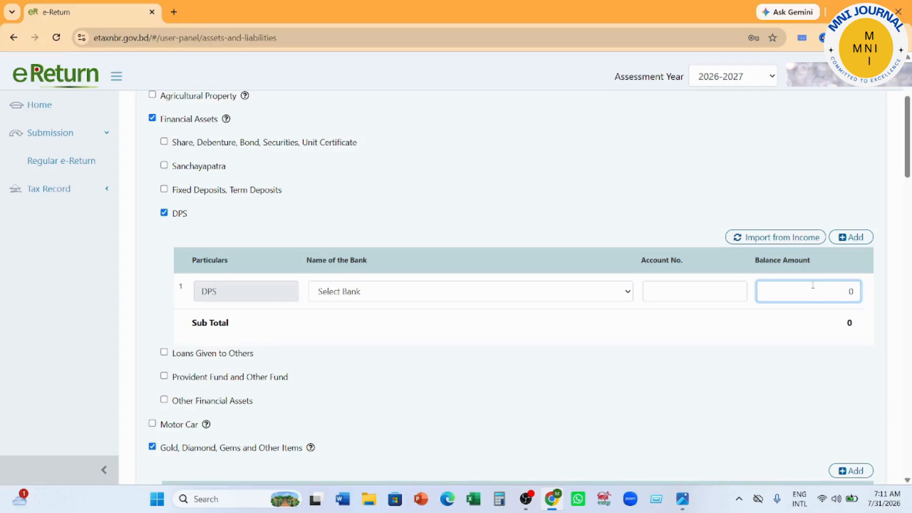
click(163, 213)
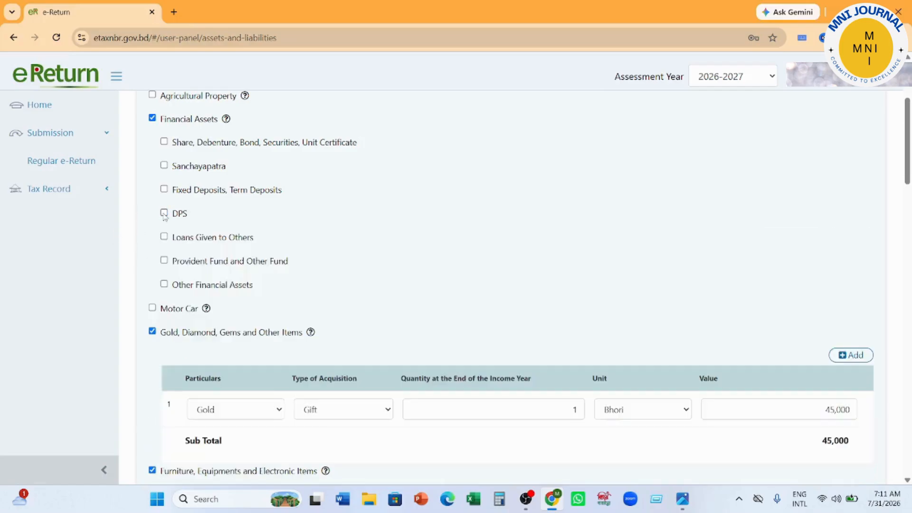
- Enable Sanchayapatra to examine its asset fields, and clear both Sanchayapatra and Financial Assets again
click(164, 166)
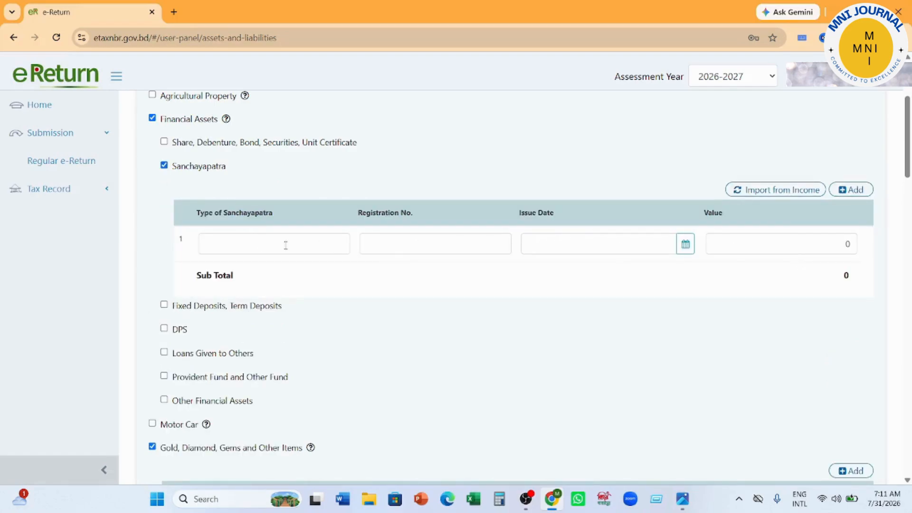
click(163, 165)
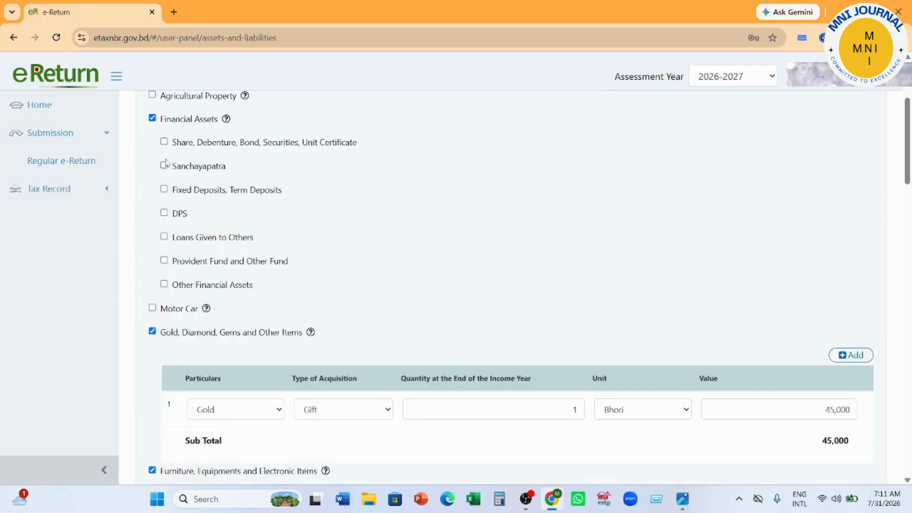
click(152, 118)
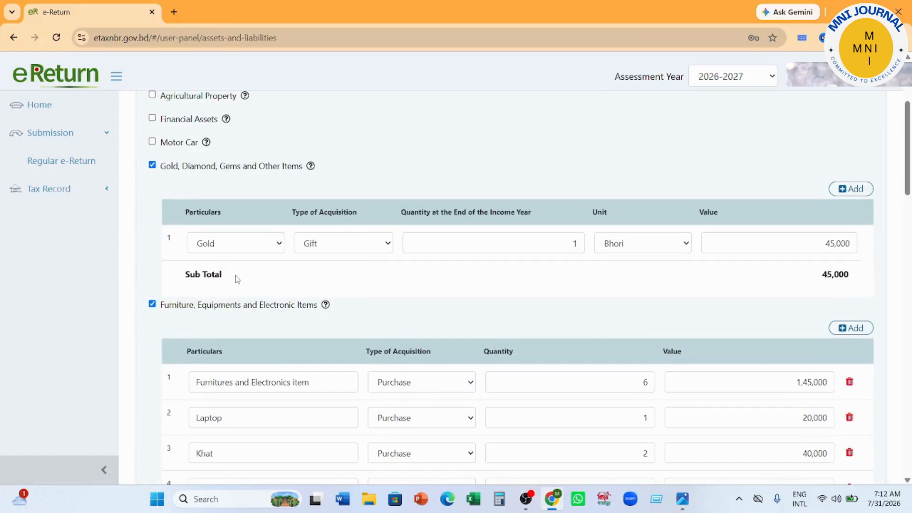
- Review the listed assets, cash in hand, other outflow, sources of fund and previous net wealth through to the summary
scroll(236, 278, down, 6)
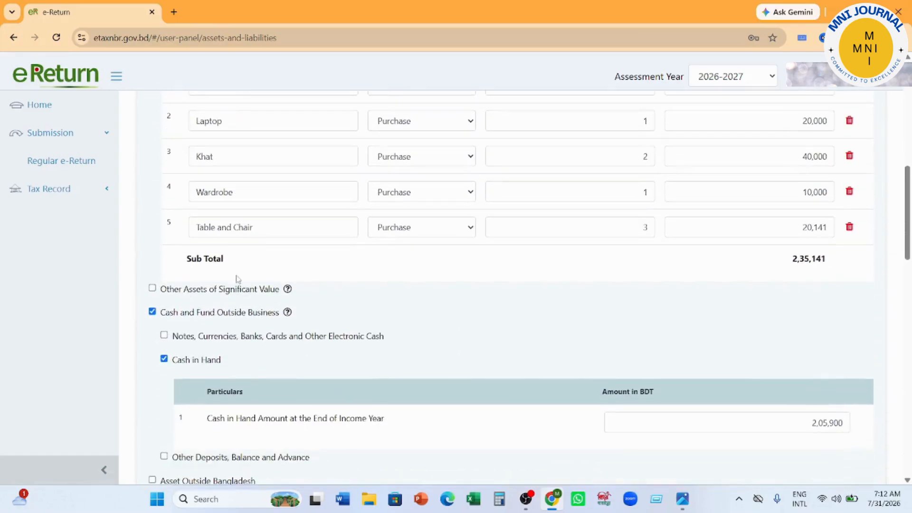
scroll(238, 279, up, 2)
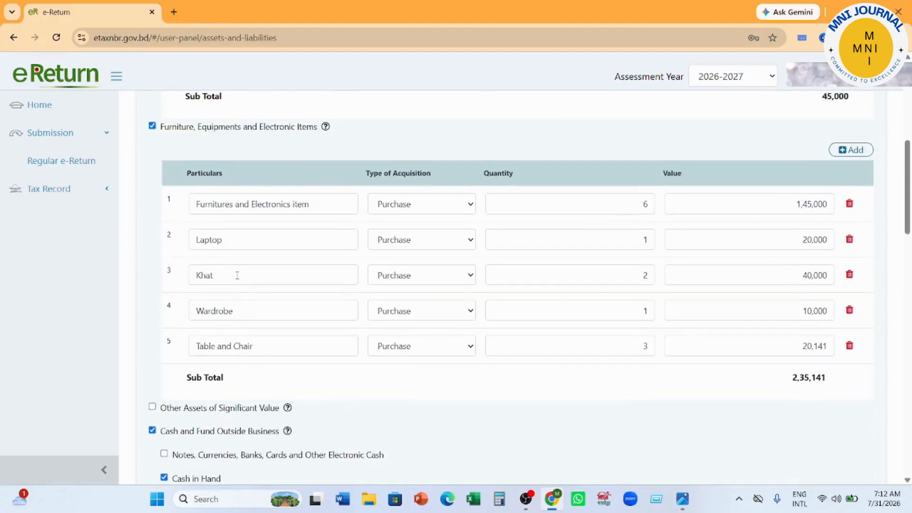
scroll(237, 275, down, 3)
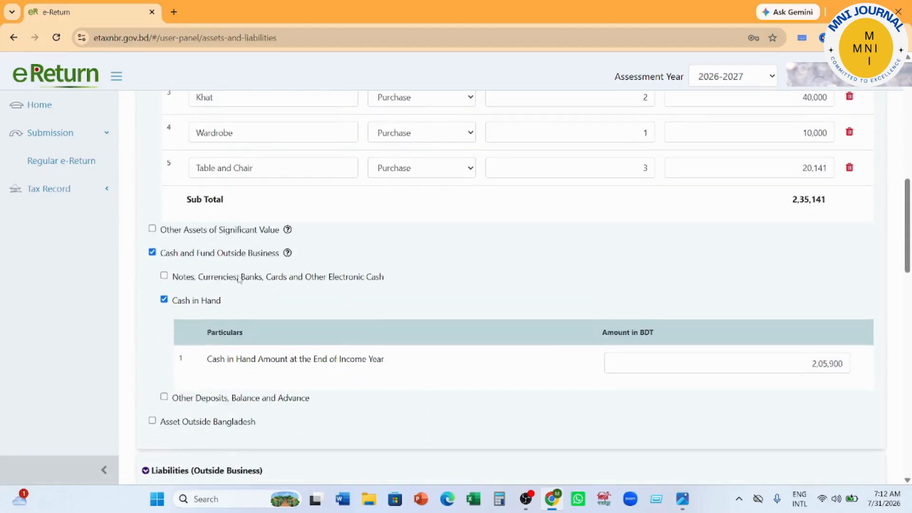
scroll(464, 302, up, 2)
scroll(463, 302, up, 10)
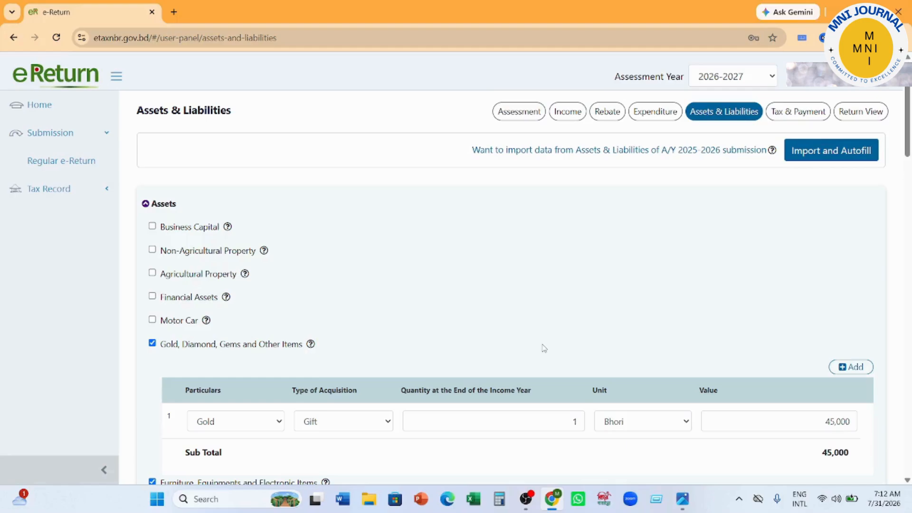
scroll(508, 407, down, 10)
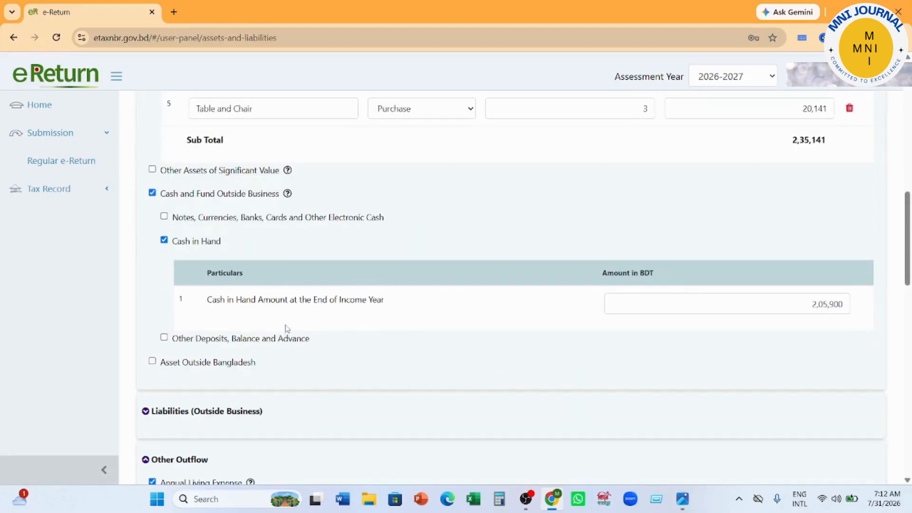
scroll(293, 328, down, 6)
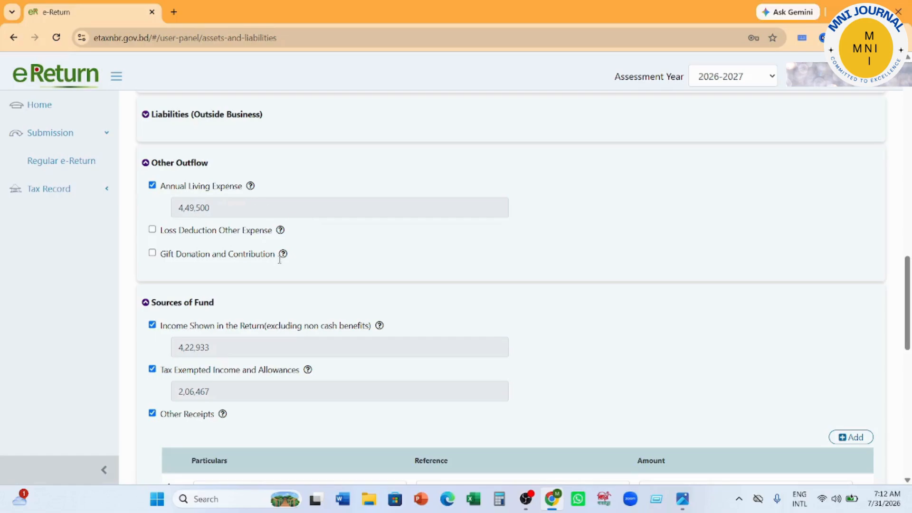
mouse_move(223, 415)
scroll(346, 369, down, 6)
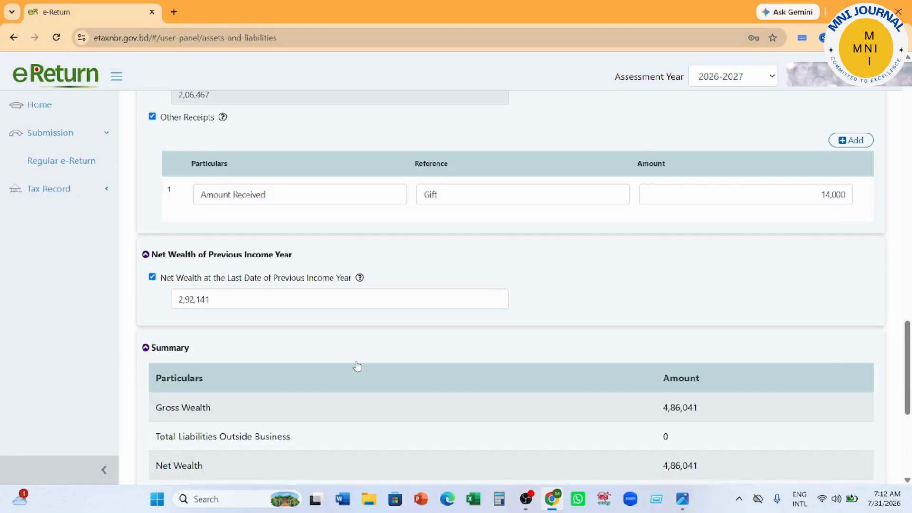
scroll(357, 365, down, 3)
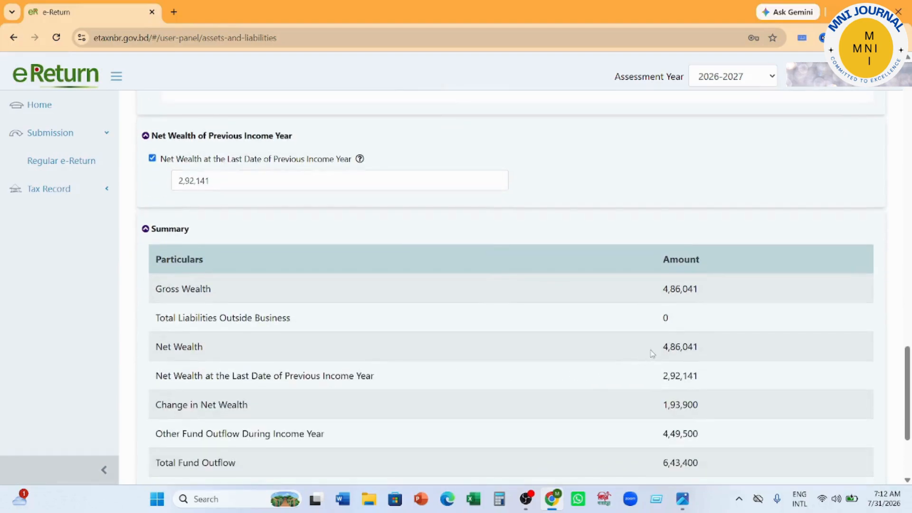
scroll(718, 403, down, 1)
scroll(718, 403, down, 2)
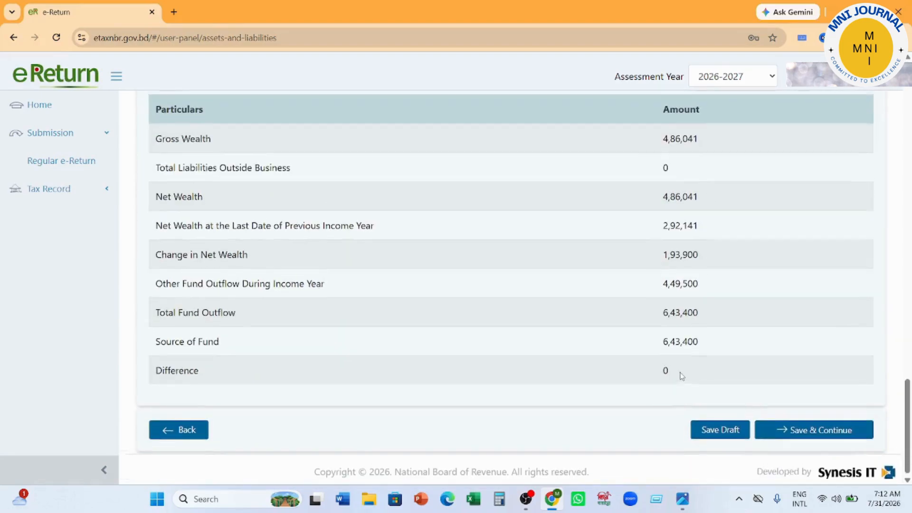
- Recheck the wealth summary against the asset entries, and save Assets & Liabilities to continue to Tax & Payment
scroll(681, 376, up, 1)
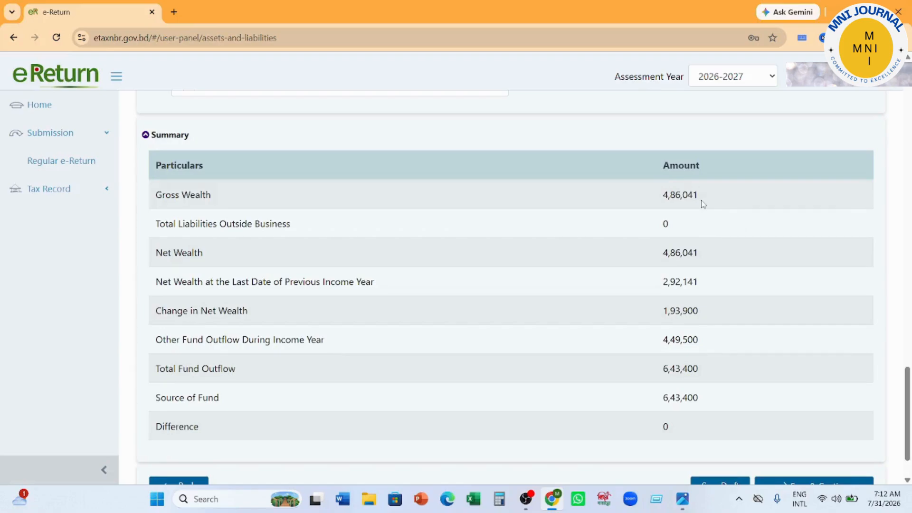
scroll(703, 205, up, 20)
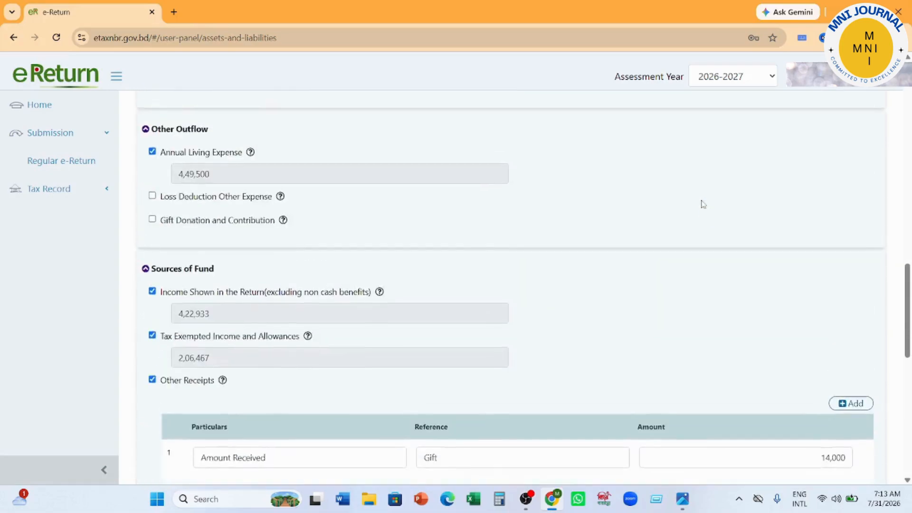
scroll(703, 204, up, 3)
scroll(701, 203, down, 12)
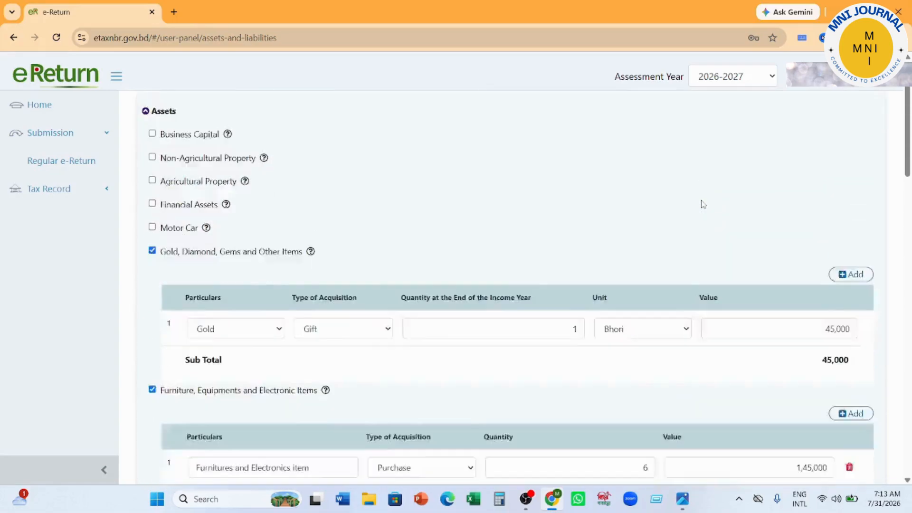
scroll(707, 195, down, 12)
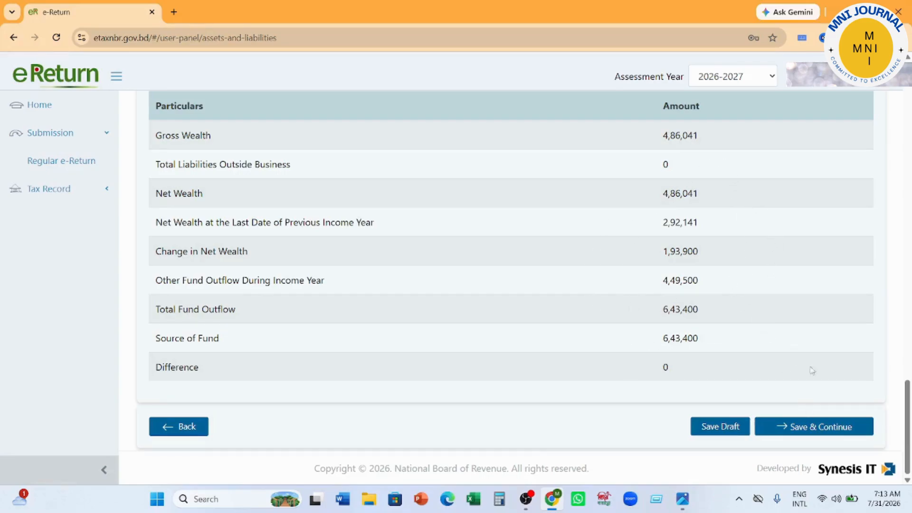
click(834, 427)
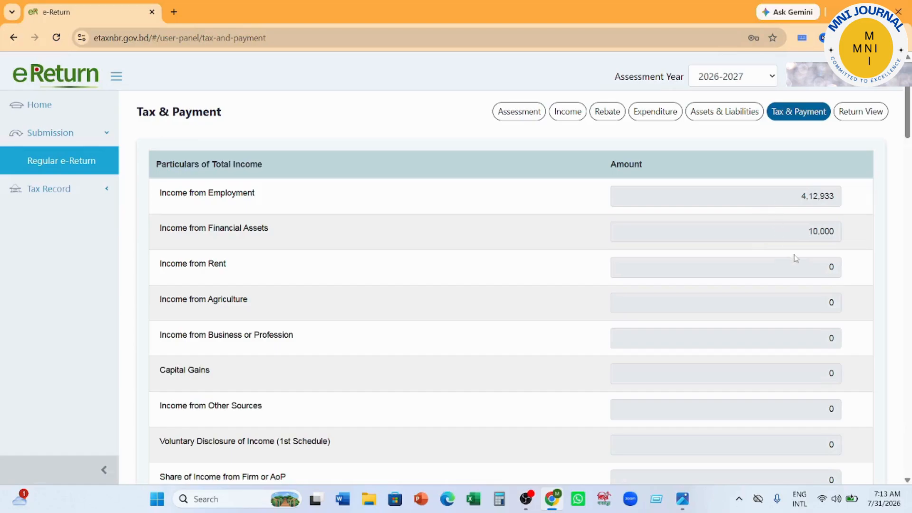
- Examine the particulars of total income on the Tax & Payment page, highlighting the income from financial assets
scroll(795, 258, down, 1)
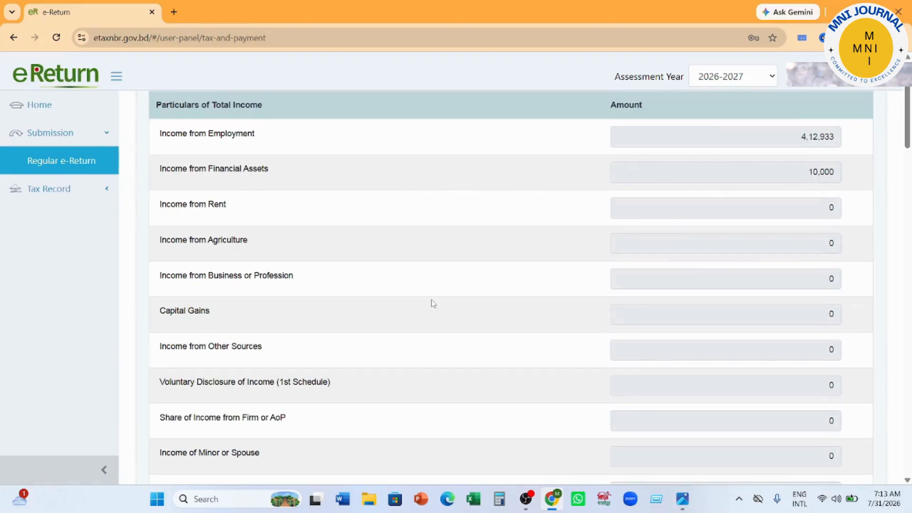
click(805, 177)
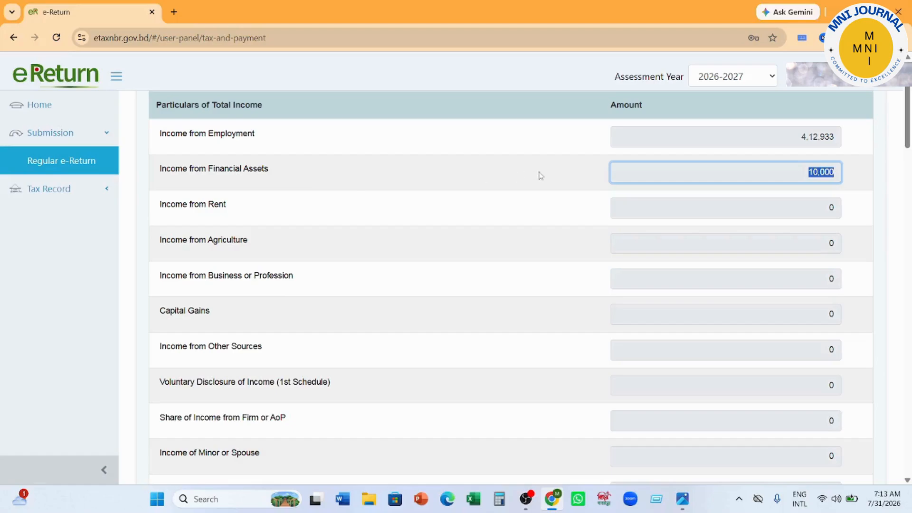
scroll(562, 179, down, 4)
scroll(570, 187, up, 5)
scroll(583, 196, up, 1)
click(590, 241)
- Review the tax computation, including gross tax, investment rebate, minimum payable tax and total amount payable
scroll(689, 252, down, 10)
scroll(688, 252, up, 1)
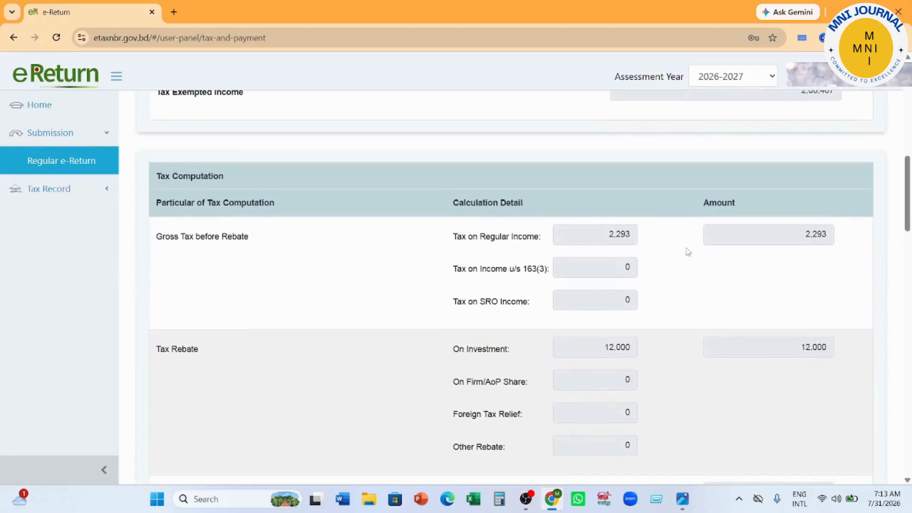
scroll(637, 340, down, 1)
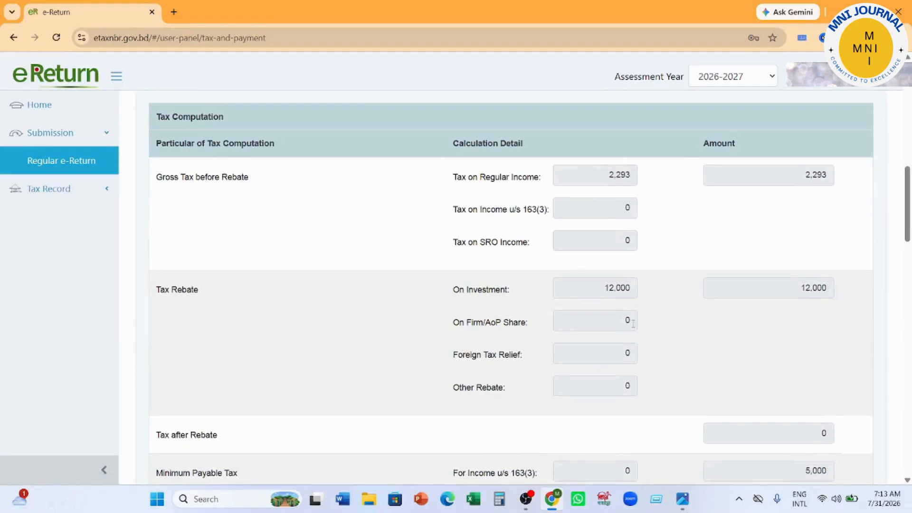
scroll(633, 324, down, 3)
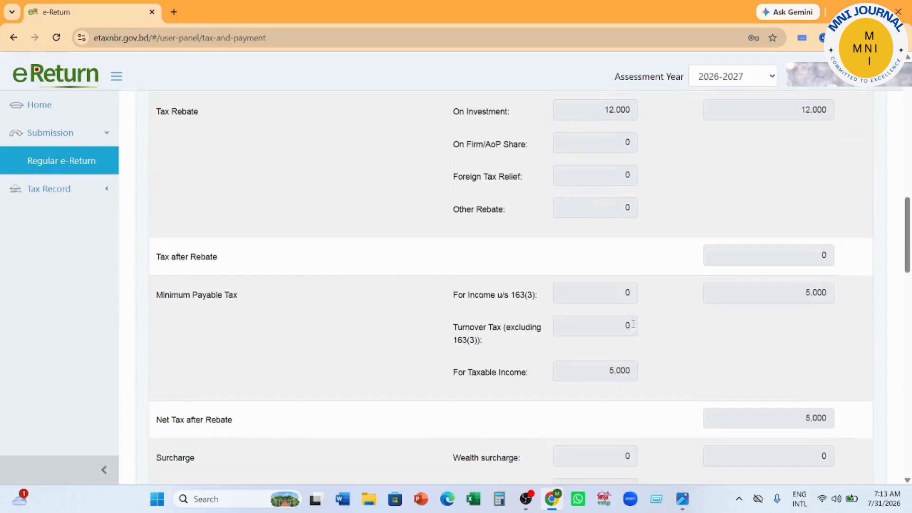
scroll(633, 324, down, 8)
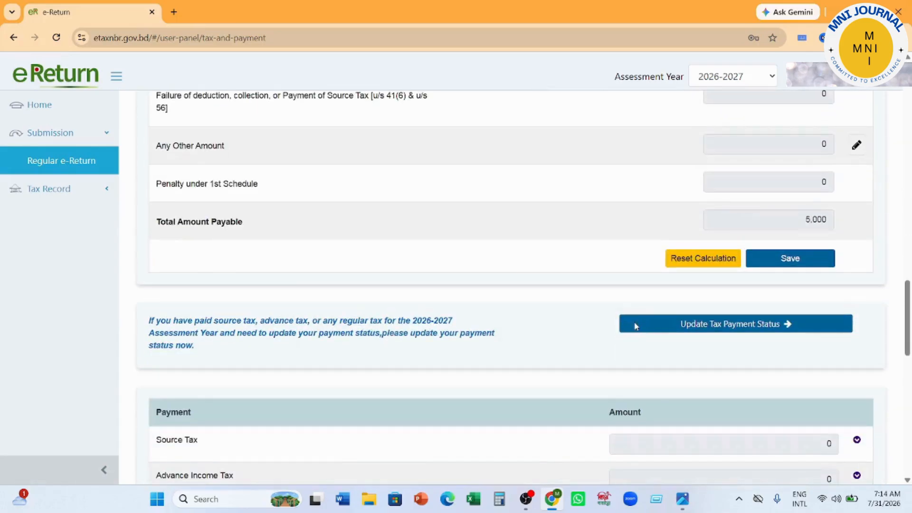
- Go to the tax payment status update in the eReturn Ledger and open the Bank/FI Interest/Profit source tax claim
click(724, 325)
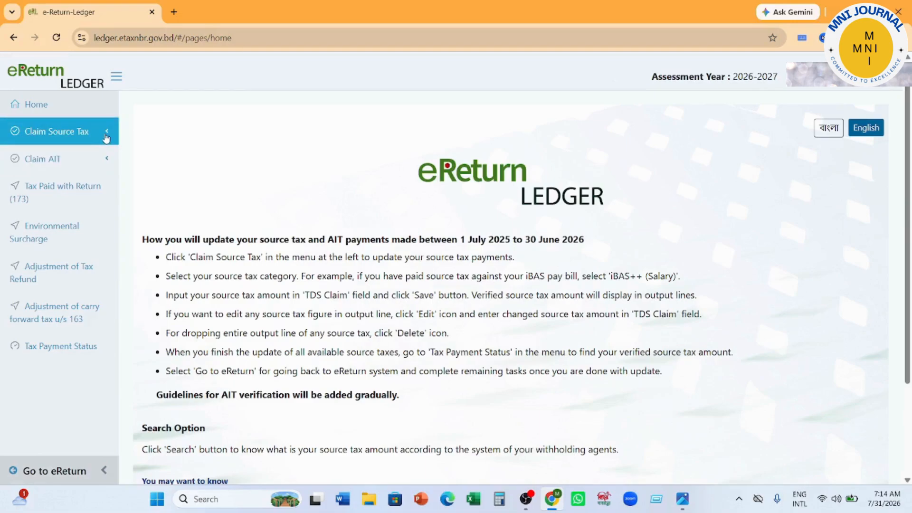
click(106, 137)
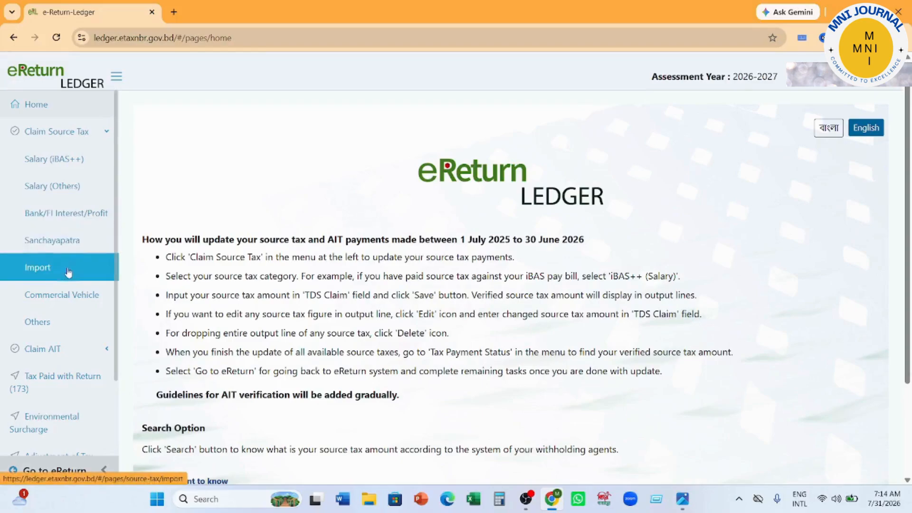
click(99, 220)
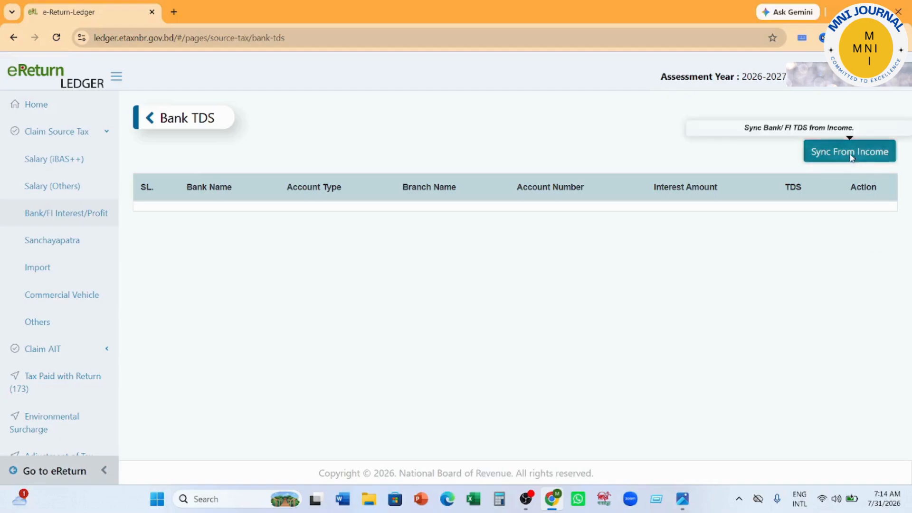
- View the bank interest entries available to sync from income, and close the list without syncing
click(850, 154)
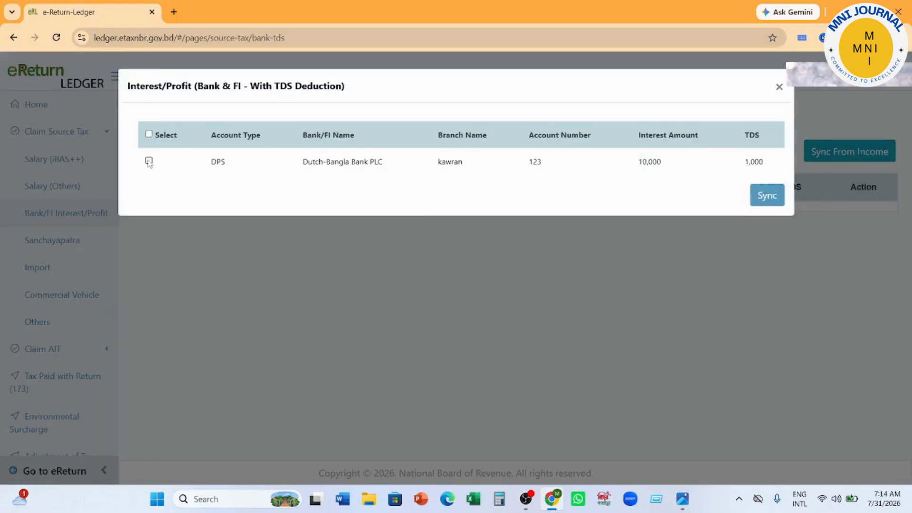
click(779, 87)
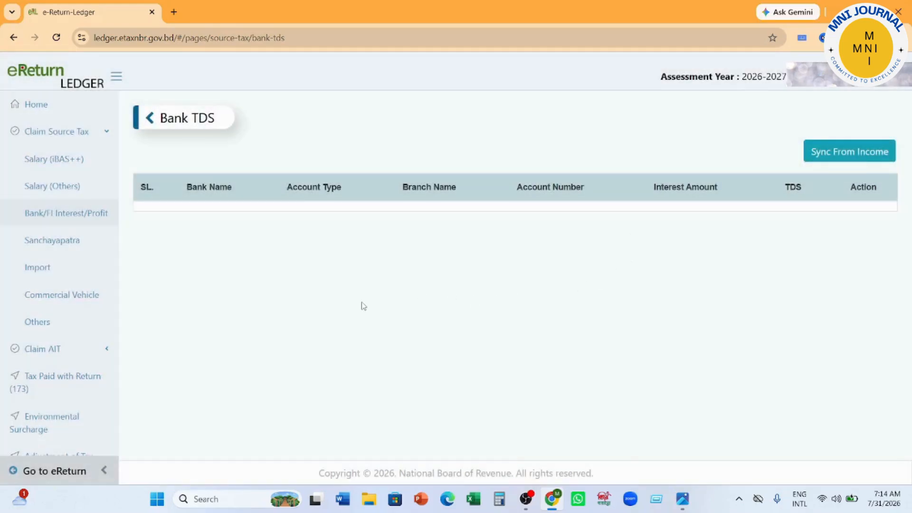
- Return from the ledger to the eReturn Tax & Payment page and examine the Final Payable section, highlighting the total amount payable and first-quarter incentive
click(53, 470)
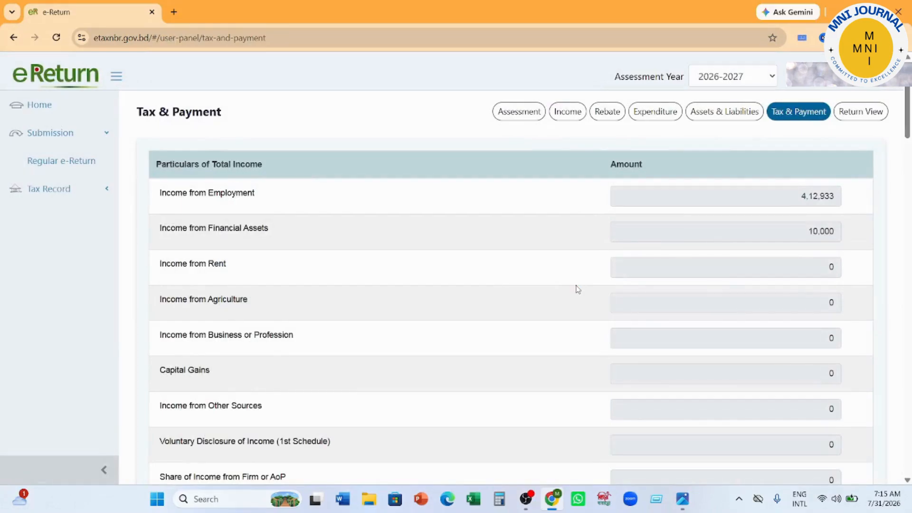
scroll(577, 289, down, 20)
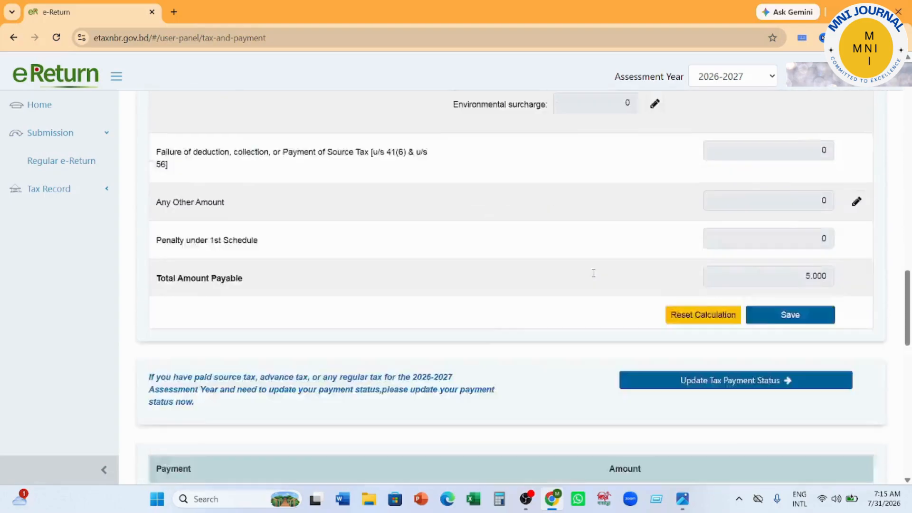
scroll(593, 273, down, 5)
scroll(593, 275, up, 1)
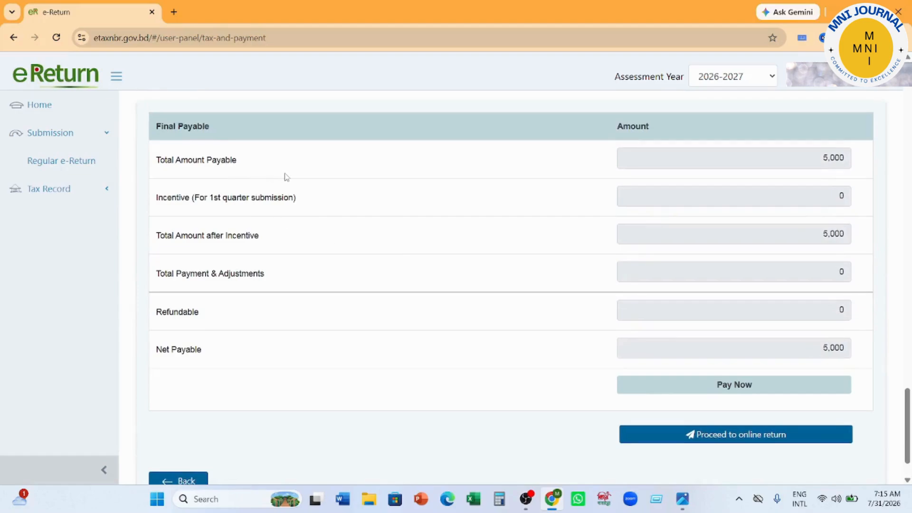
drag(821, 157, 848, 148)
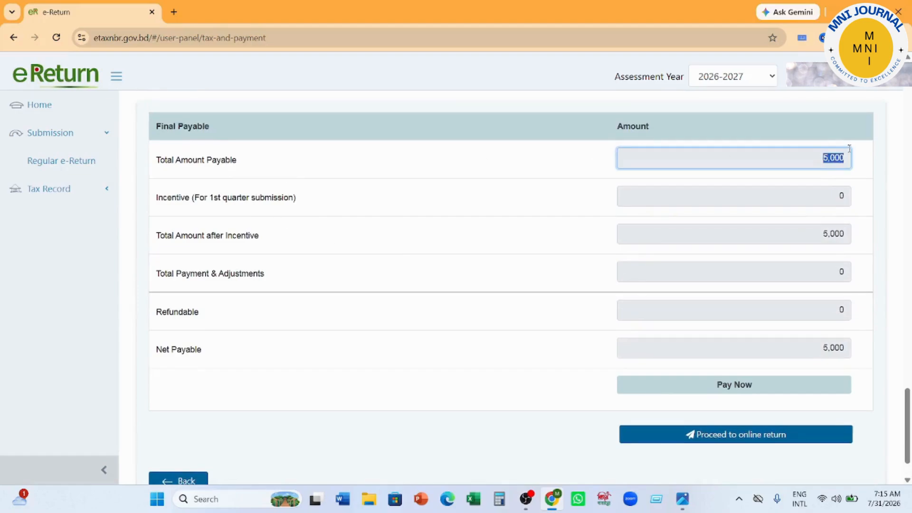
click(826, 199)
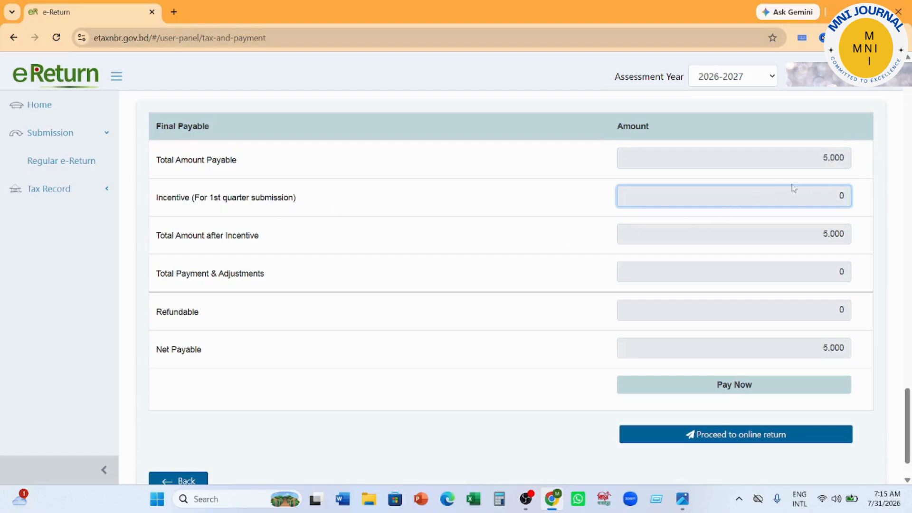
double_click(841, 196)
- Open the payment with return (U/S 173) options, select the A-Challan gateway, and close the dialog without paying
click(761, 386)
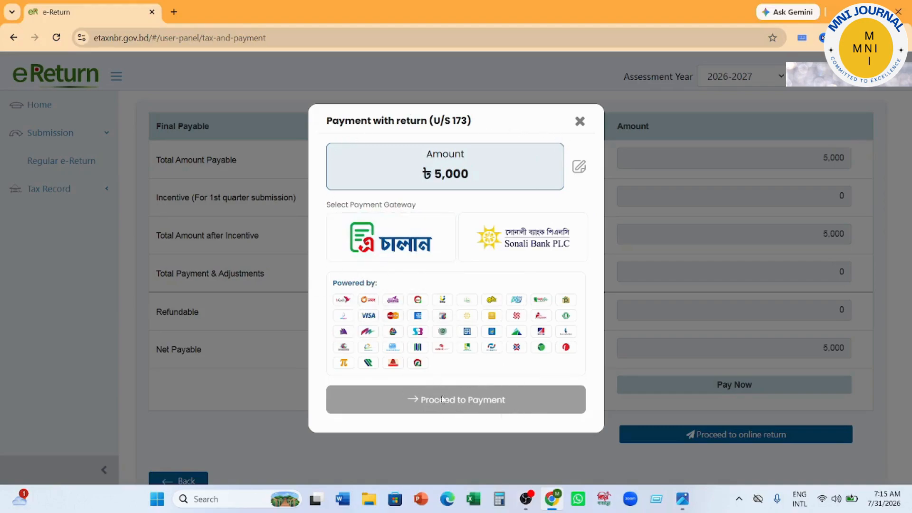
click(390, 243)
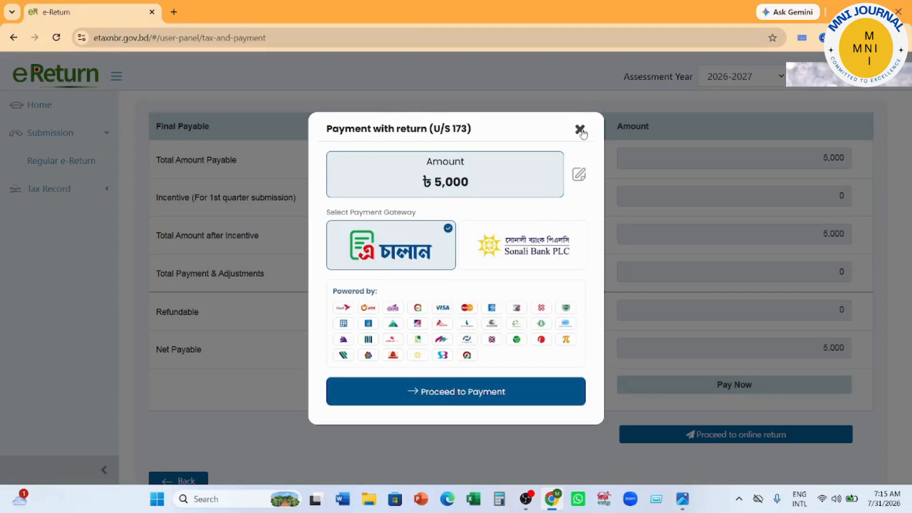
click(580, 130)
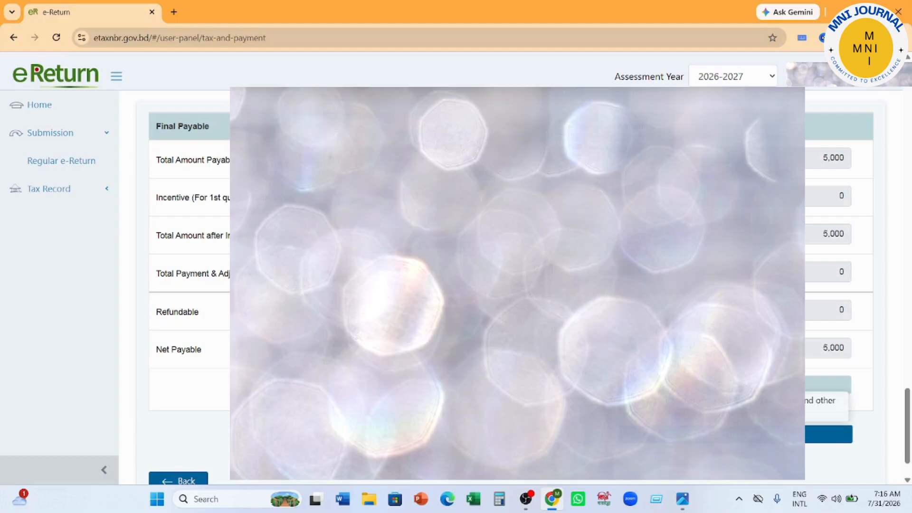
- Proceed to the online return and review the complete return form through to its end
click(775, 443)
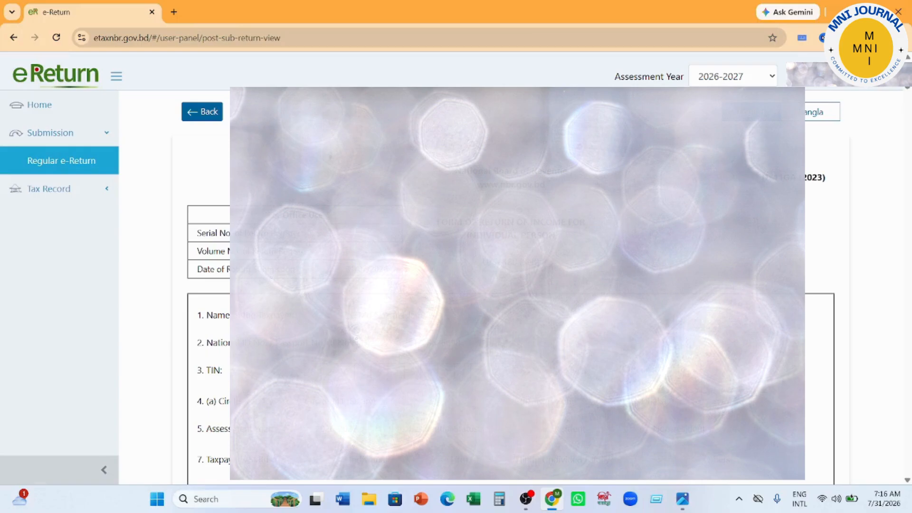
scroll(511, 285, down, 2)
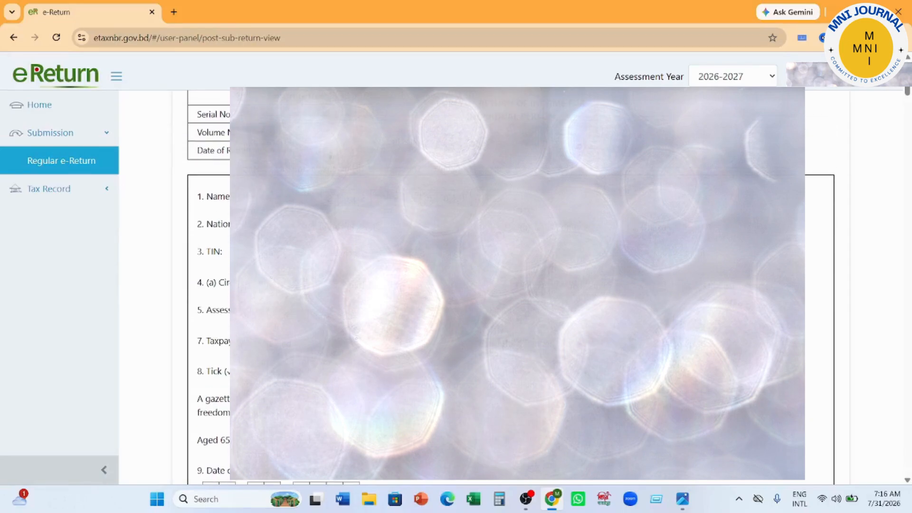
scroll(511, 285, down, 15)
scroll(511, 285, down, 15)
scroll(511, 285, down, 20)
scroll(510, 285, down, 20)
scroll(511, 285, down, 20)
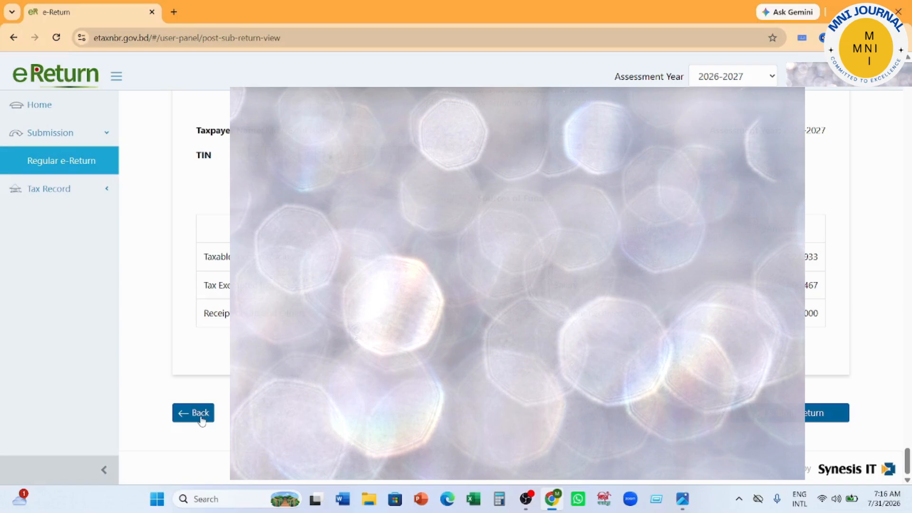
- Go back to the eReturn home page and show the available Tax Record options
click(80, 112)
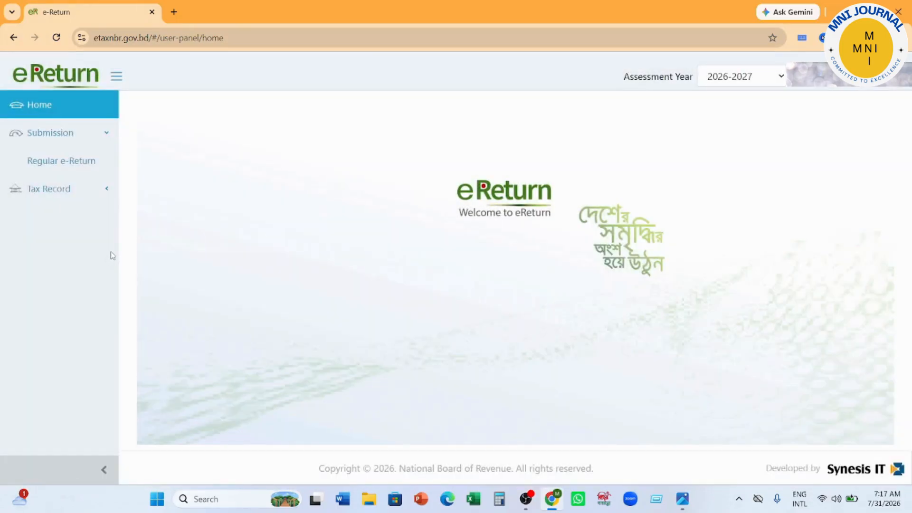
click(104, 189)
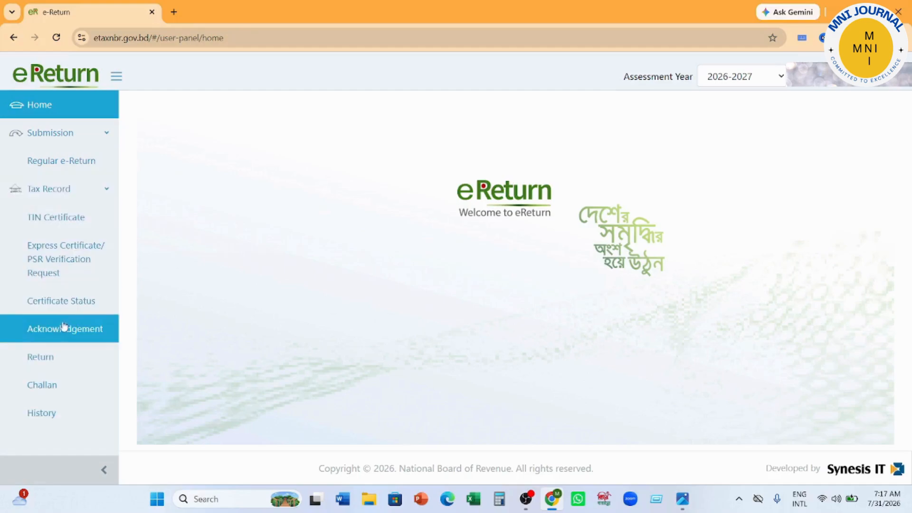